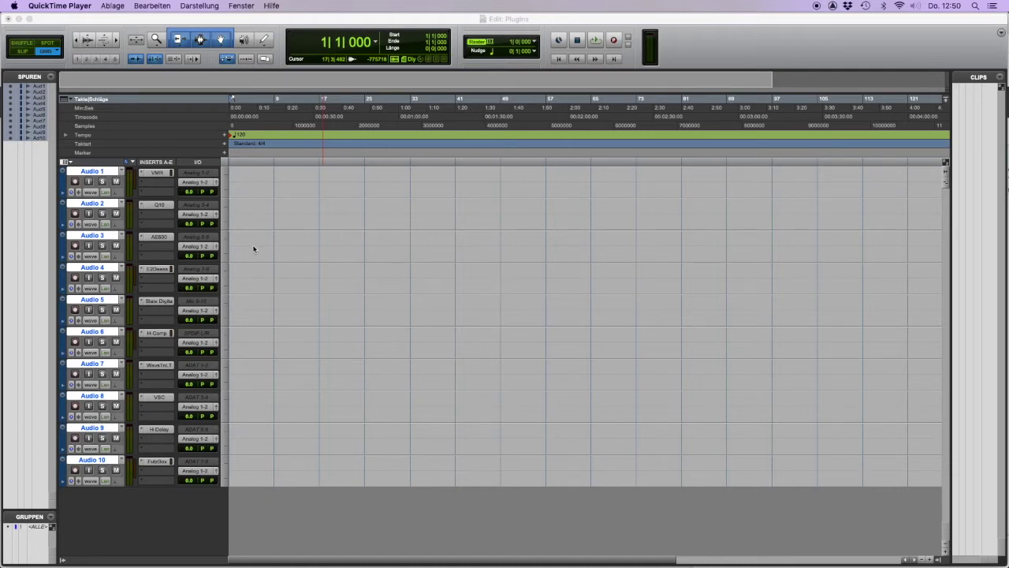
pyautogui.click(97, 173)
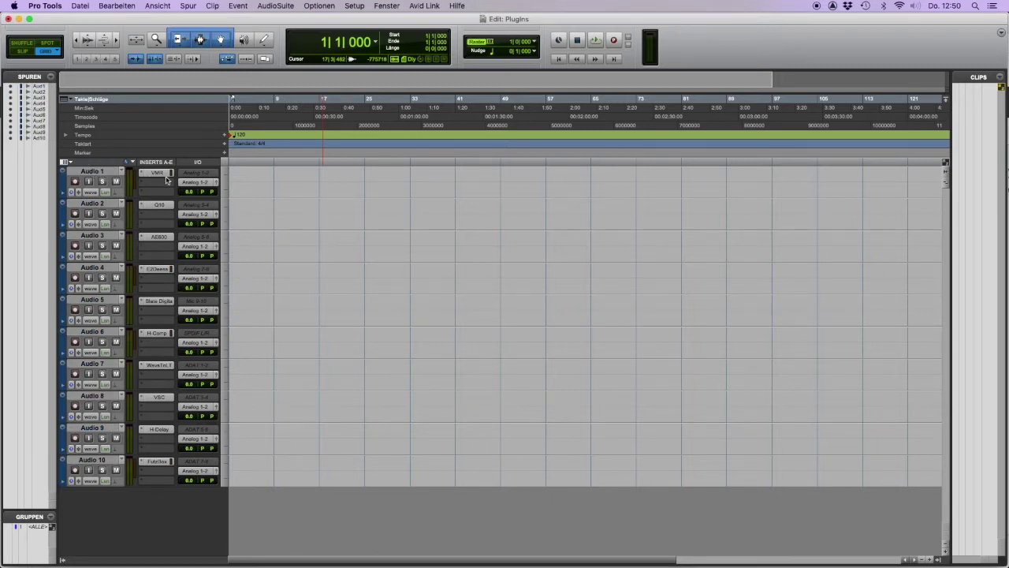
pyautogui.click(166, 180)
pyautogui.moveTo(190, 182)
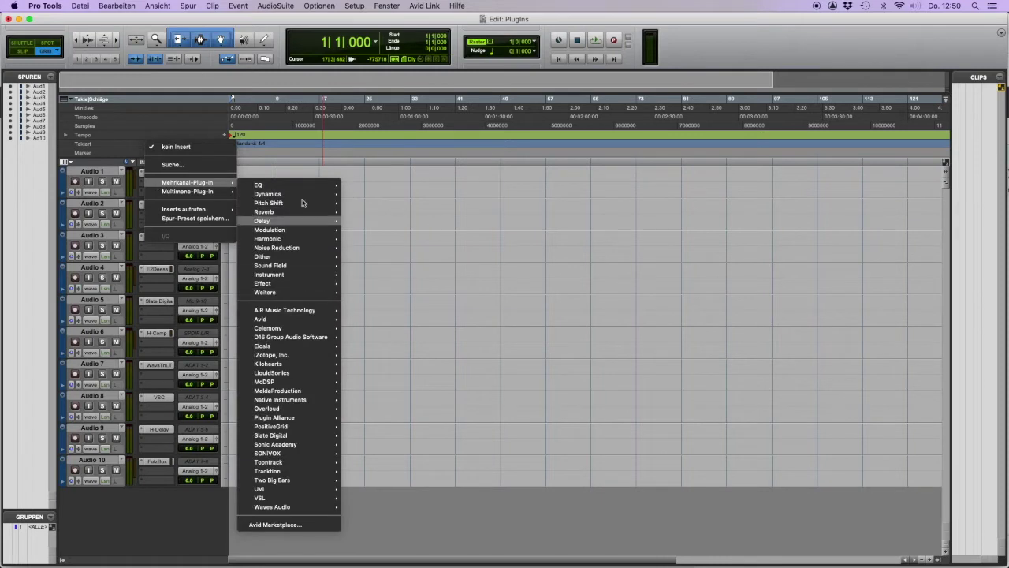
pyautogui.click(395, 237)
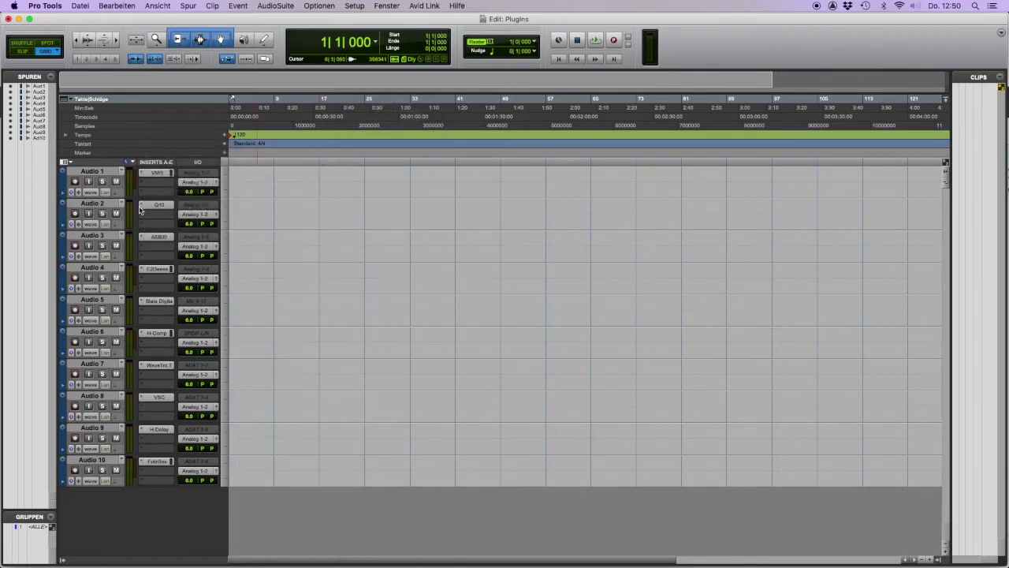
# Open the Virtual Mix Rack on Audio 1, reposition its window, and look through the list of available modules.
pyautogui.click(162, 174)
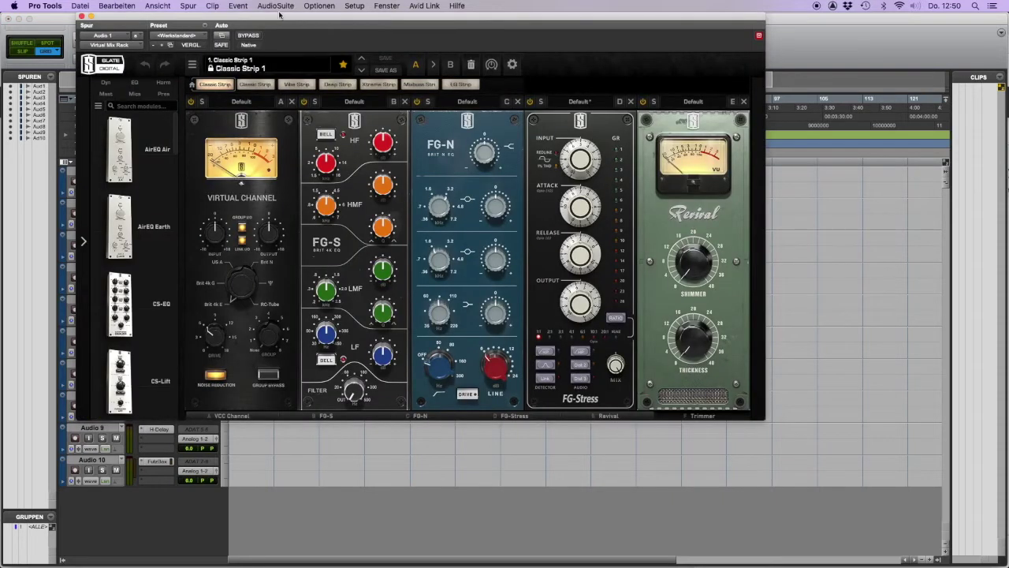
pyautogui.moveTo(274, 19); pyautogui.dragTo(410, 67)
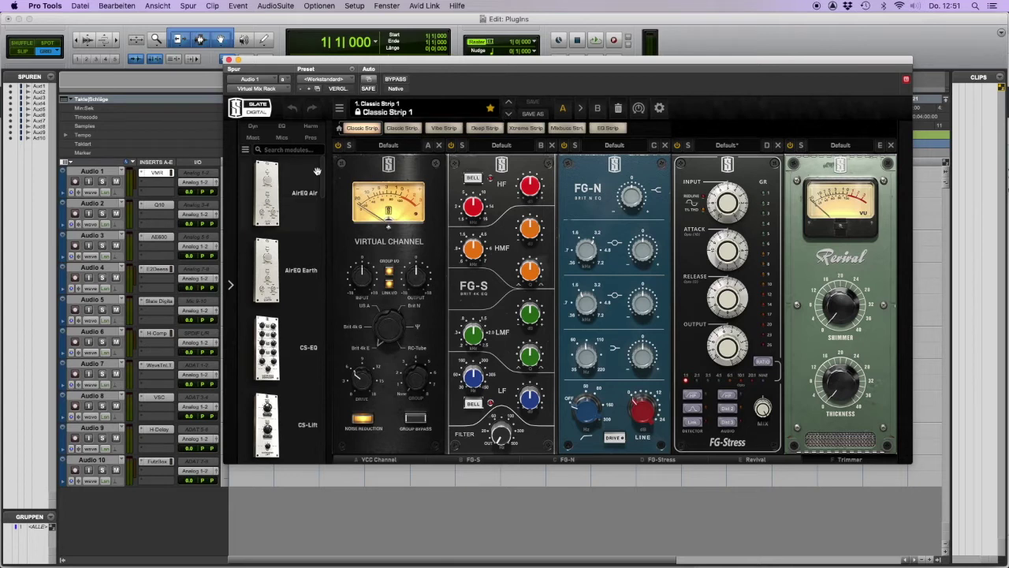
pyautogui.scroll(-2, 323, 184)
pyautogui.moveTo(322, 184); pyautogui.dragTo(332, 387)
pyautogui.moveTo(282, 315)
pyautogui.mouseDown()
pyautogui.moveTo(924, 318)
pyautogui.moveTo(407, 308)
pyautogui.moveTo(421, 292)
pyautogui.moveTo(264, 308)
pyautogui.mouseUp()
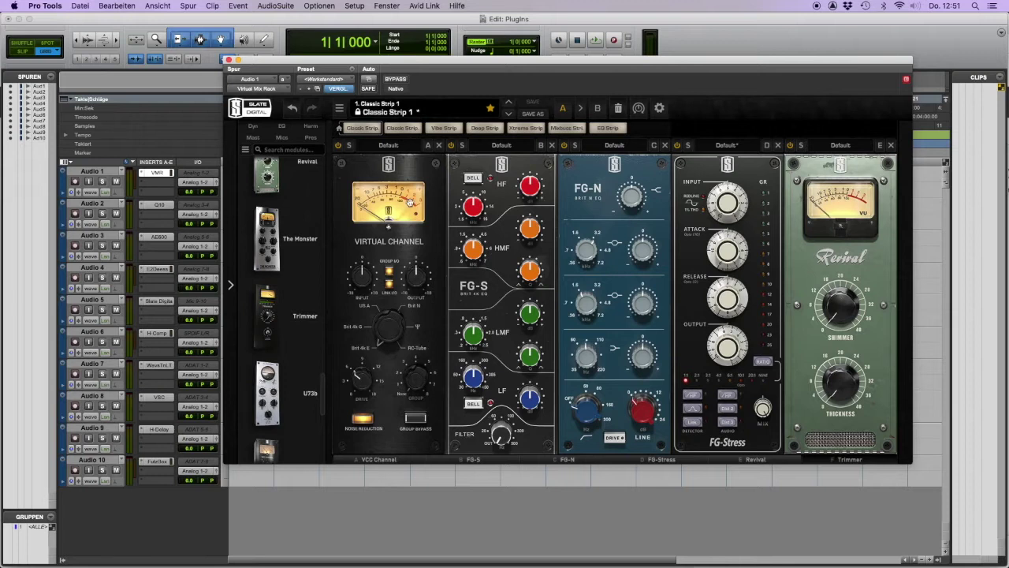
pyautogui.moveTo(321, 392); pyautogui.dragTo(322, 351)
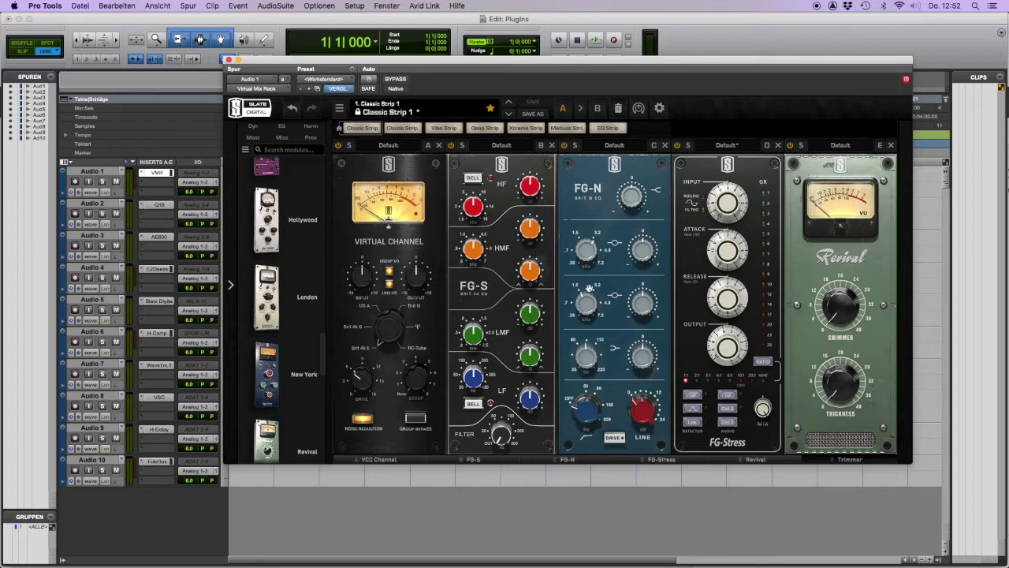
# Filter the modules to EQ, insert FG-A between FG-S and FG-N in the rack, and remove it again.
pyautogui.click(282, 127)
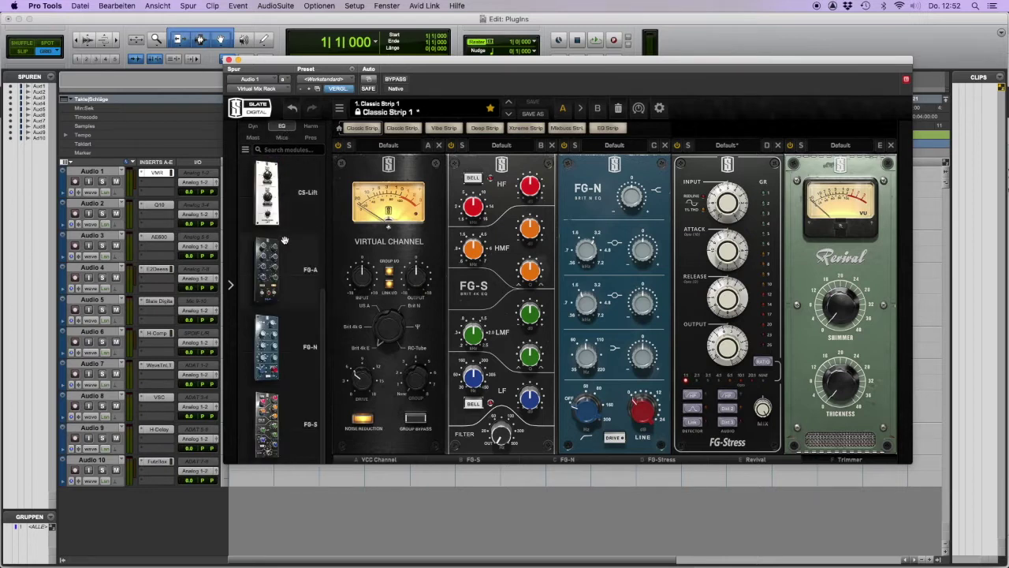
pyautogui.moveTo(267, 269); pyautogui.dragTo(601, 294)
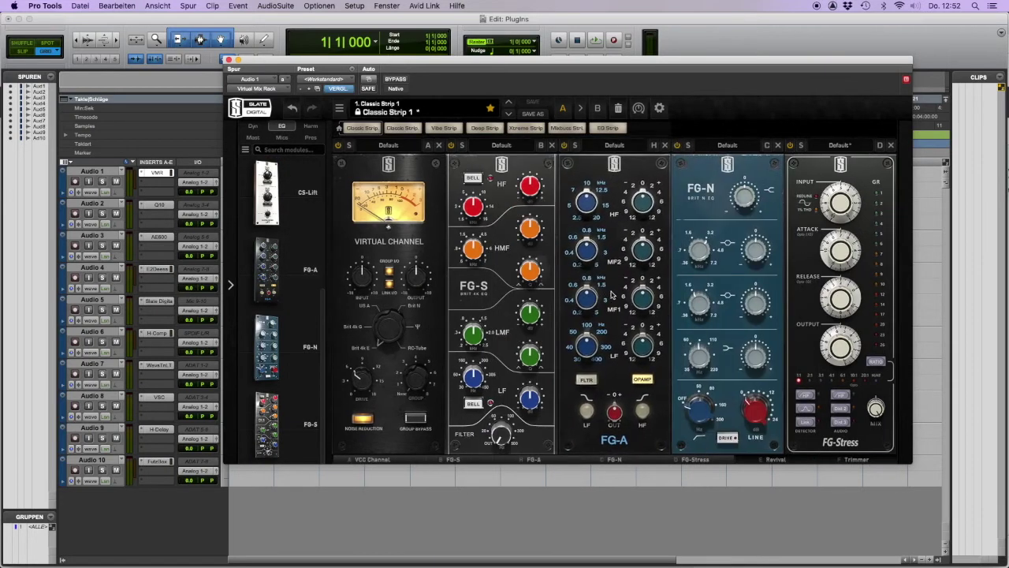
pyautogui.moveTo(276, 197); pyautogui.dragTo(288, 268)
pyautogui.moveTo(359, 241); pyautogui.dragTo(272, 274)
pyautogui.moveTo(596, 271); pyautogui.dragTo(273, 276)
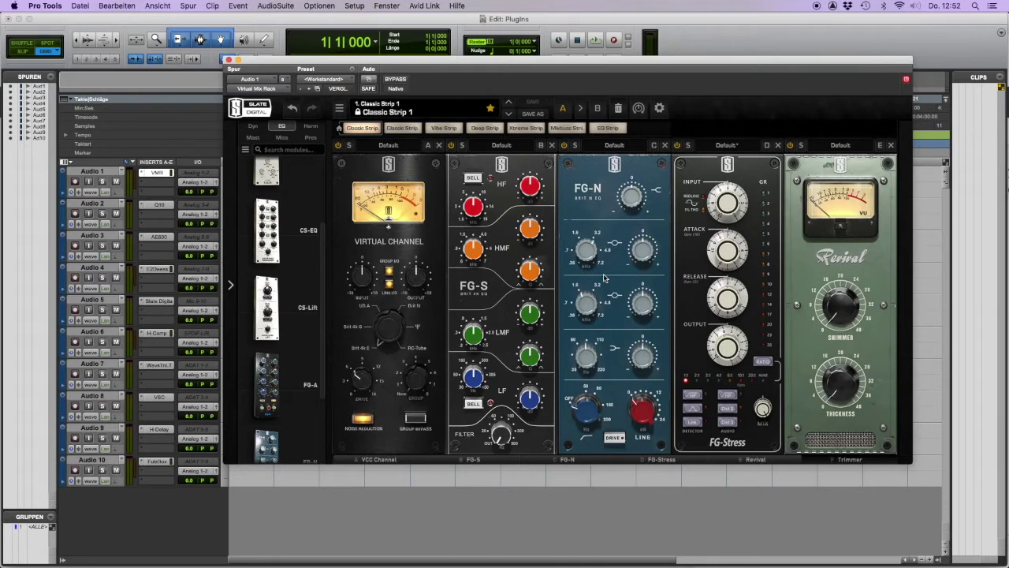
# Filter the rack's module list to dynamics processors and look through the available modules.
pyautogui.click(253, 126)
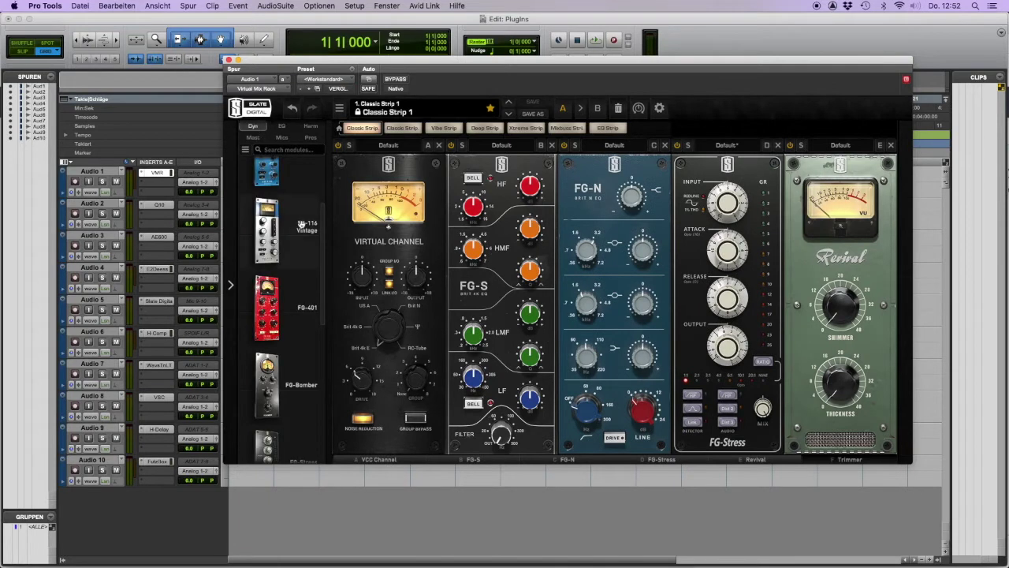
pyautogui.scroll(3, 323, 307)
pyautogui.moveTo(322, 228); pyautogui.dragTo(327, 391)
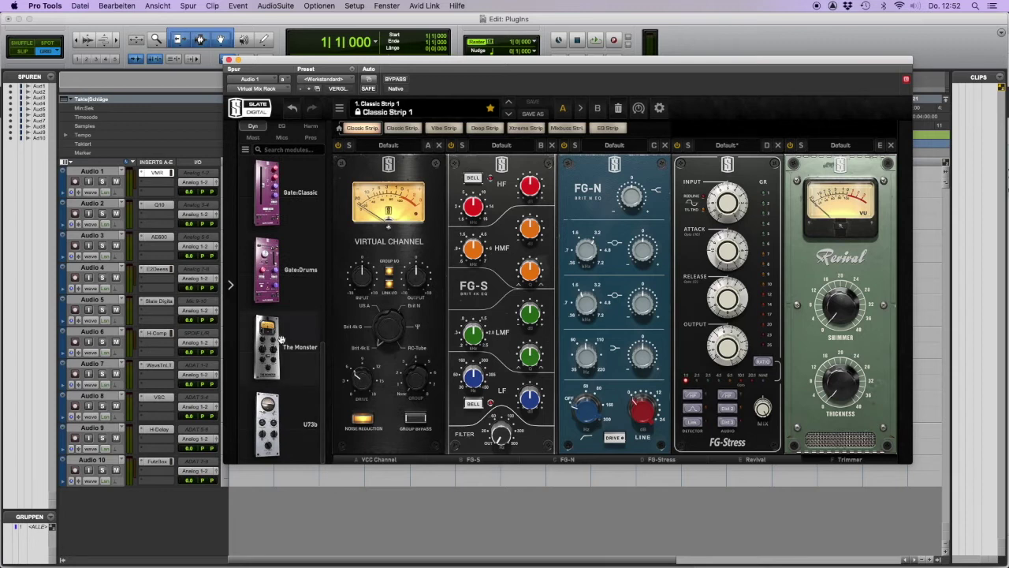
pyautogui.moveTo(282, 339)
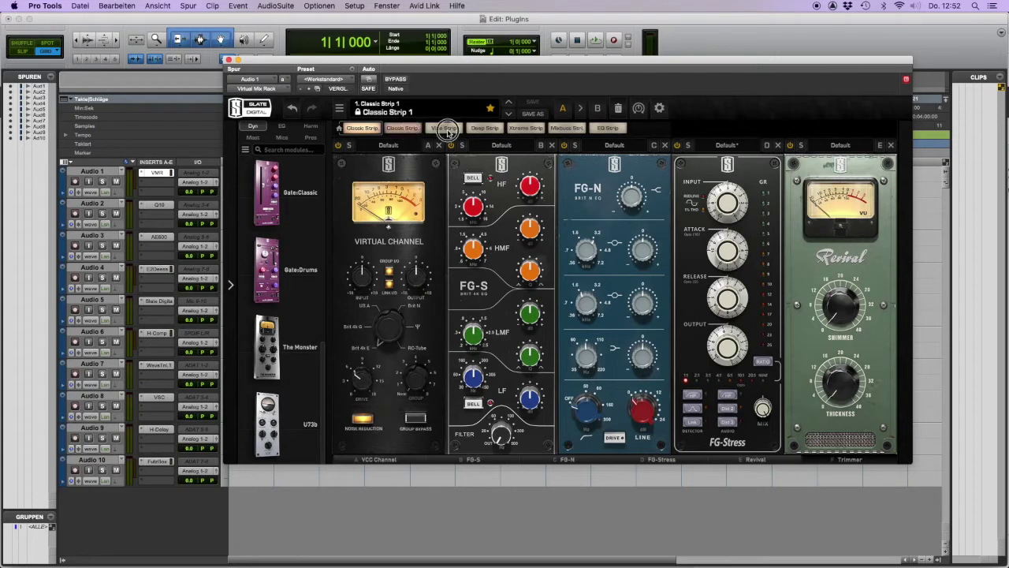
# Load the rack's favourite strip presets in turn, from the second Classic Strip up to EQ Strip, and close the plug-in window.
pyautogui.click(402, 128)
pyautogui.click(447, 130)
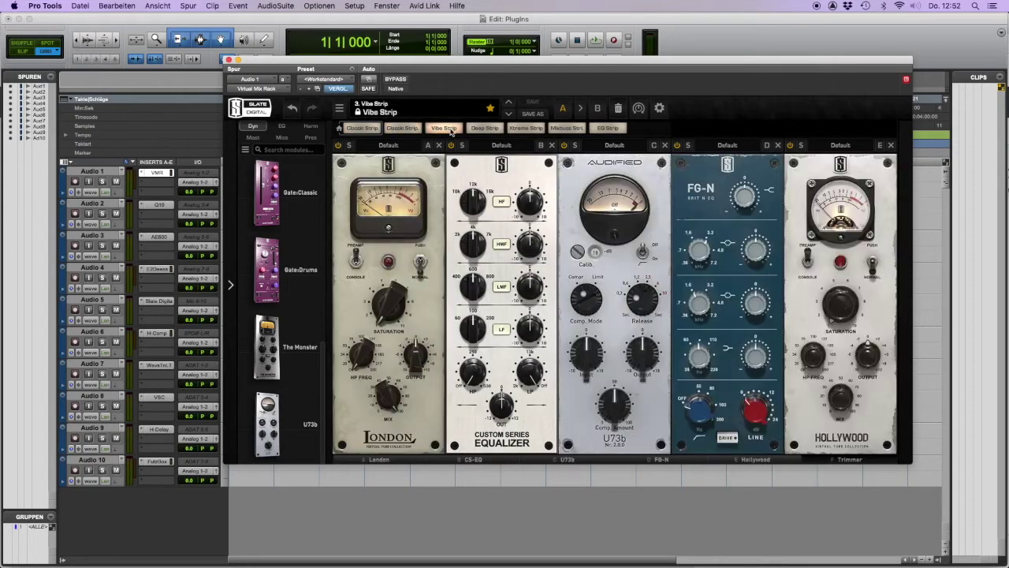
pyautogui.click(485, 128)
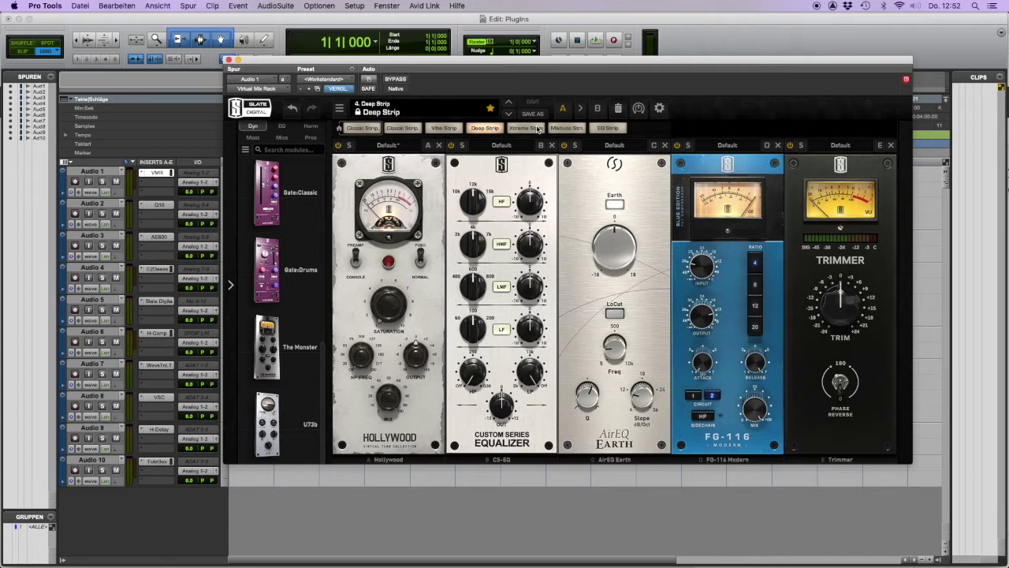
pyautogui.click(534, 130)
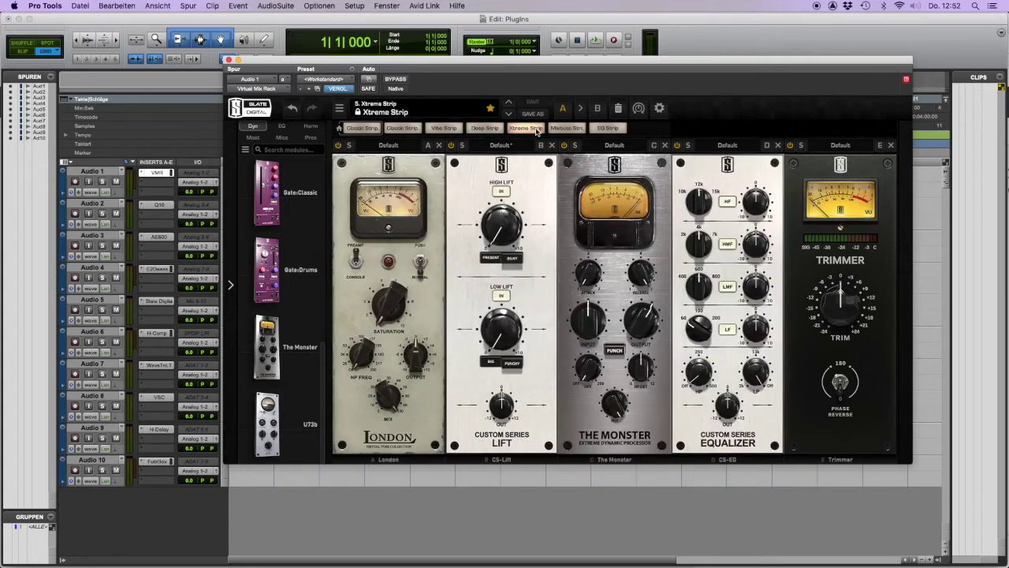
pyautogui.click(566, 129)
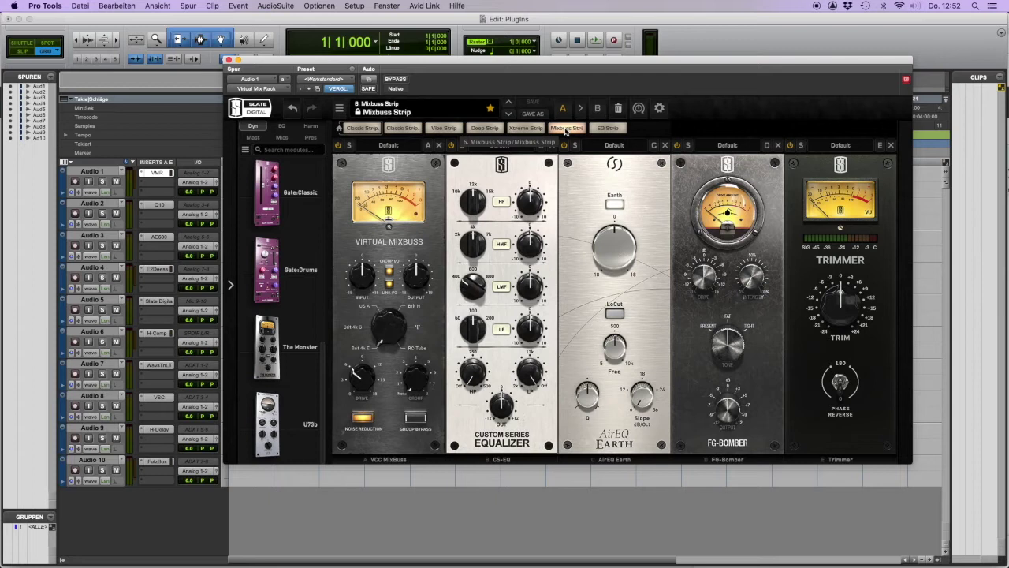
pyautogui.click(611, 129)
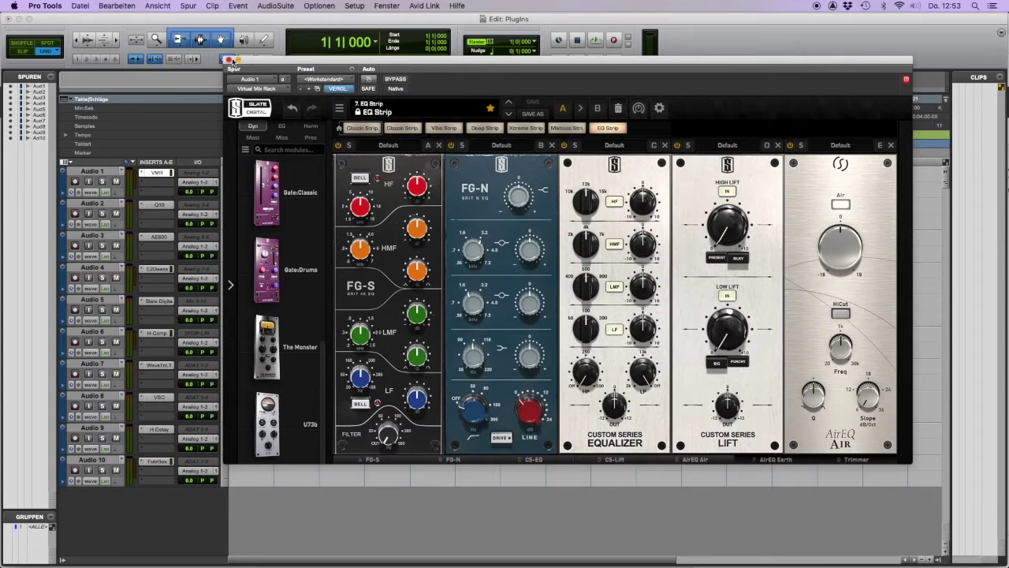
pyautogui.moveTo(320, 356); pyautogui.dragTo(322, 162)
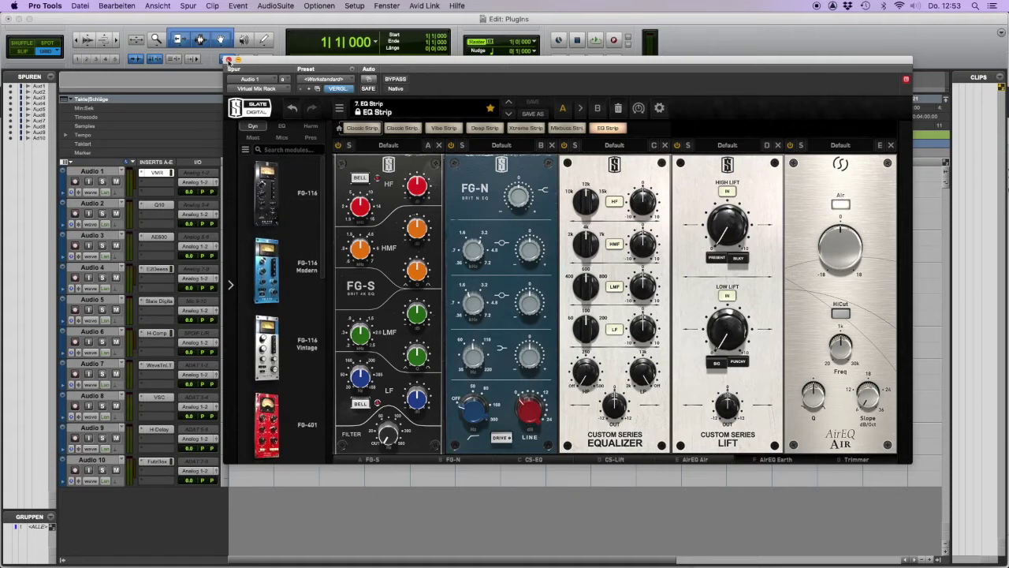
pyautogui.click(229, 61)
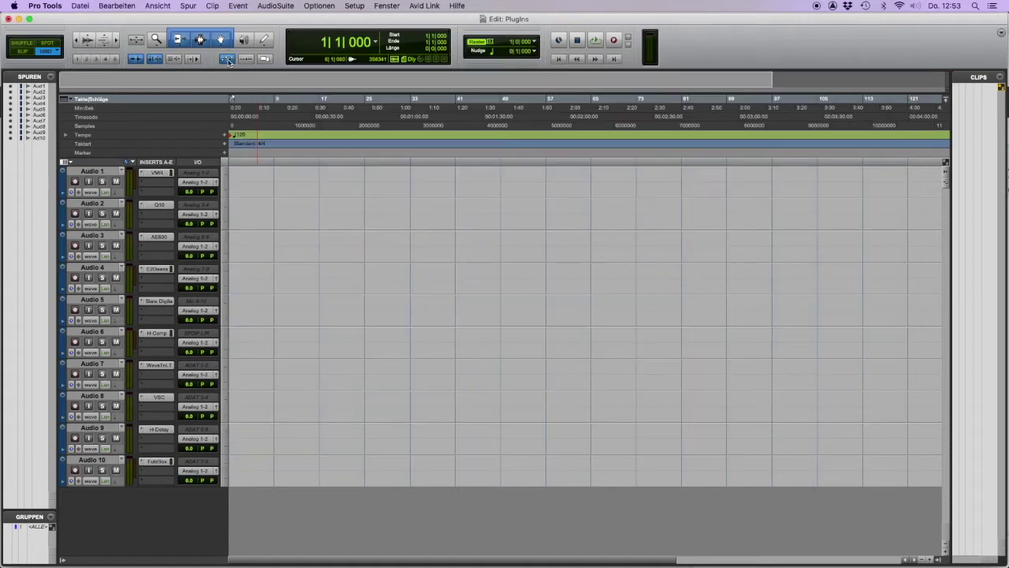
# Open the Q10 equalizer on Audio 2 and move it down to insert slot B.
pyautogui.click(156, 206)
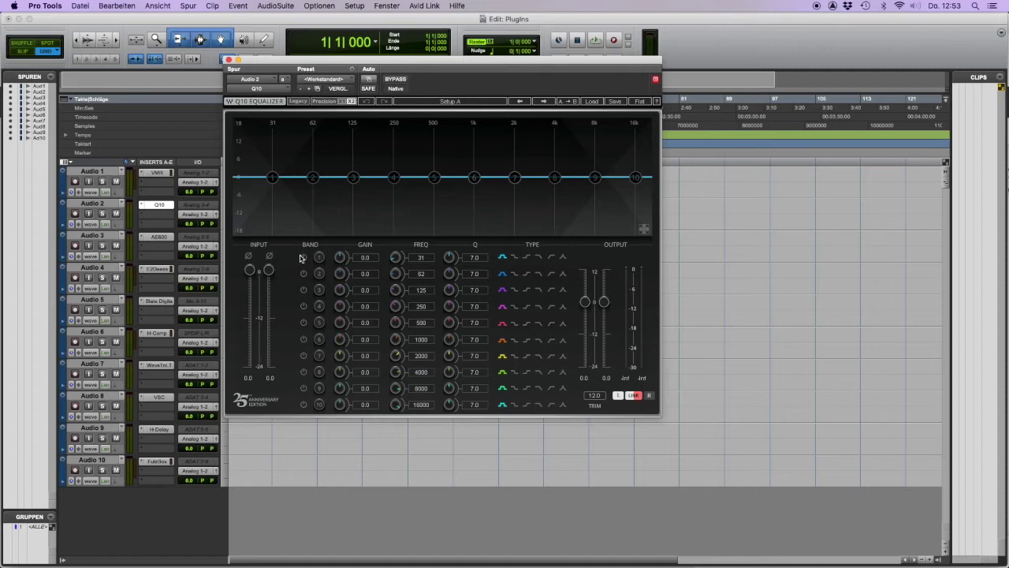
pyautogui.moveTo(161, 206); pyautogui.dragTo(161, 214)
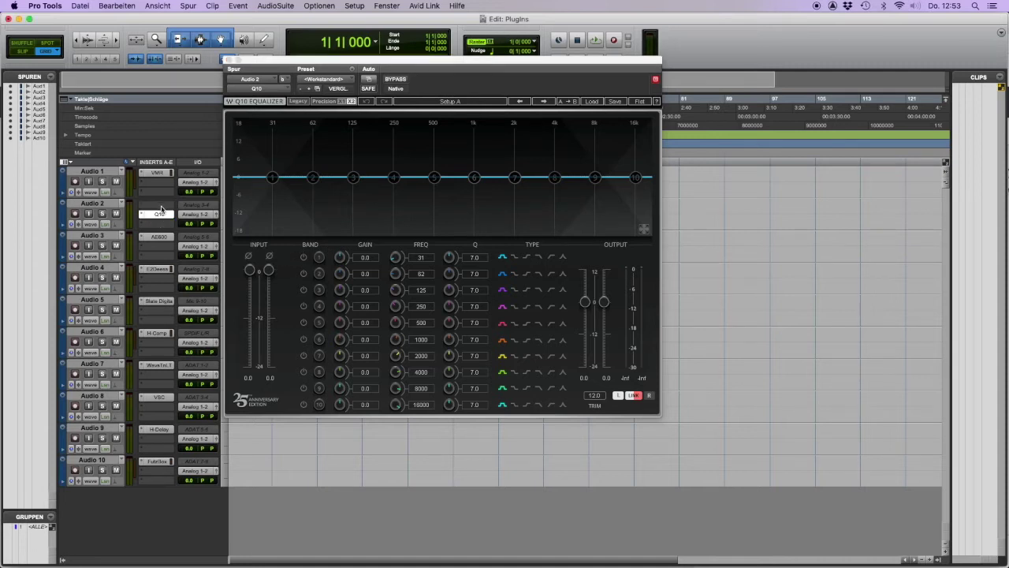
# Insert the multichannel Eiosis AirEQ Premium (stereo) above Q10 on Audio 2 and reposition its window.
pyautogui.click(161, 209)
pyautogui.moveTo(201, 206)
pyautogui.moveTo(284, 209)
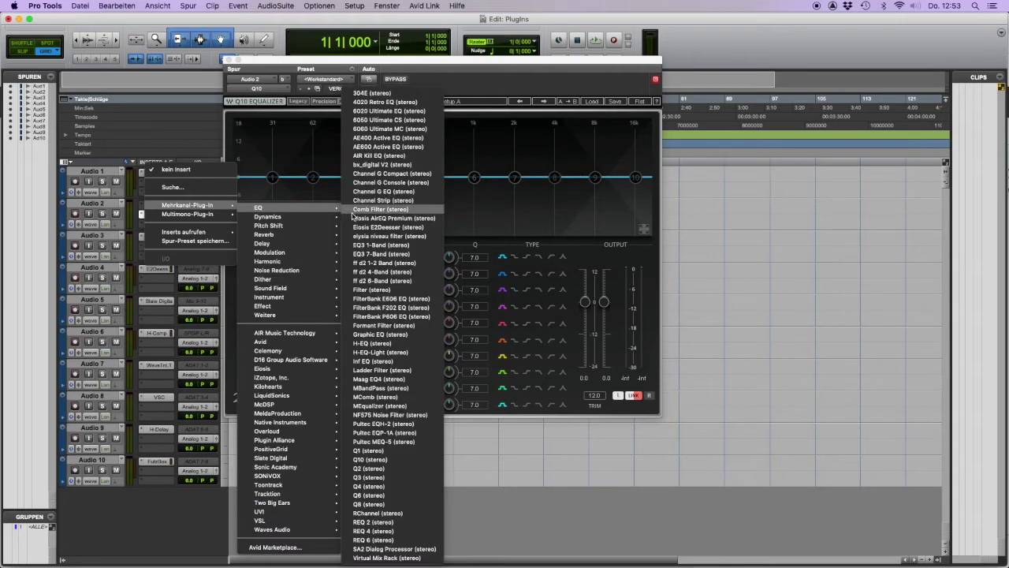
pyautogui.click(413, 218)
pyautogui.moveTo(335, 75); pyautogui.dragTo(553, 115)
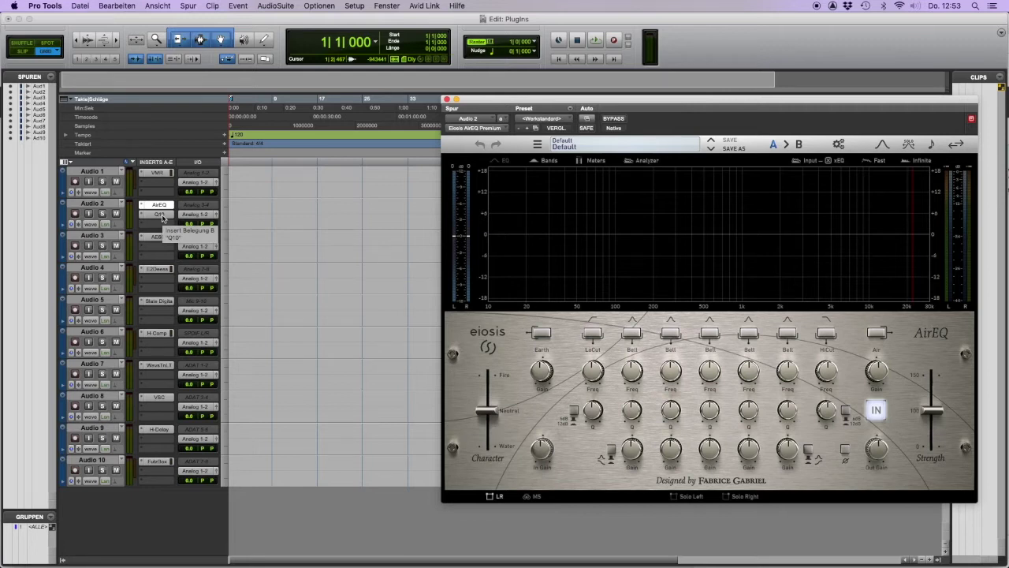
# In Audio 2's Q10, shape band 2 into a narrow notch of -18.0 dB at about 329 Hz with Q 99.5.
pyautogui.click(161, 214)
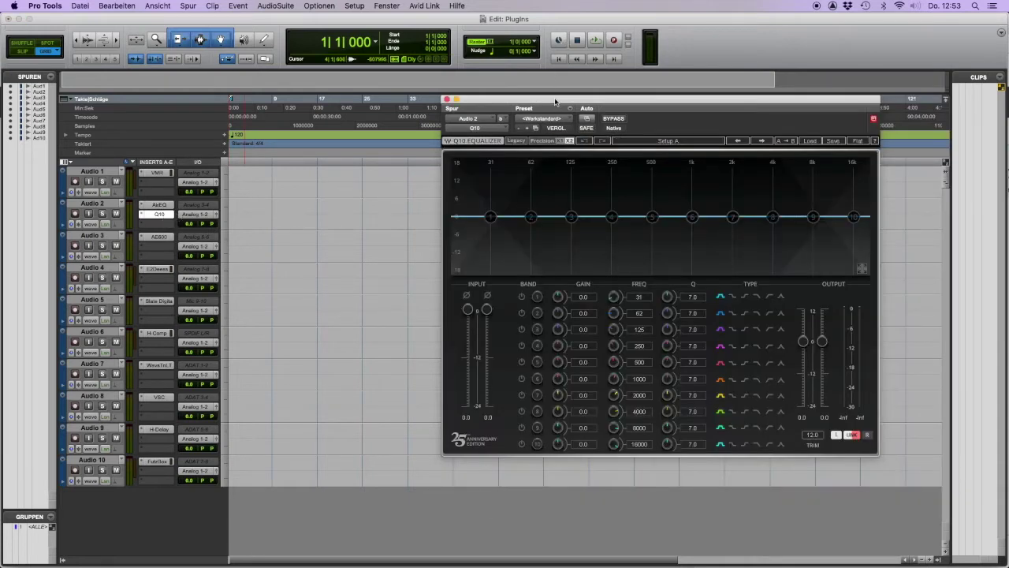
pyautogui.moveTo(556, 100); pyautogui.dragTo(430, 85)
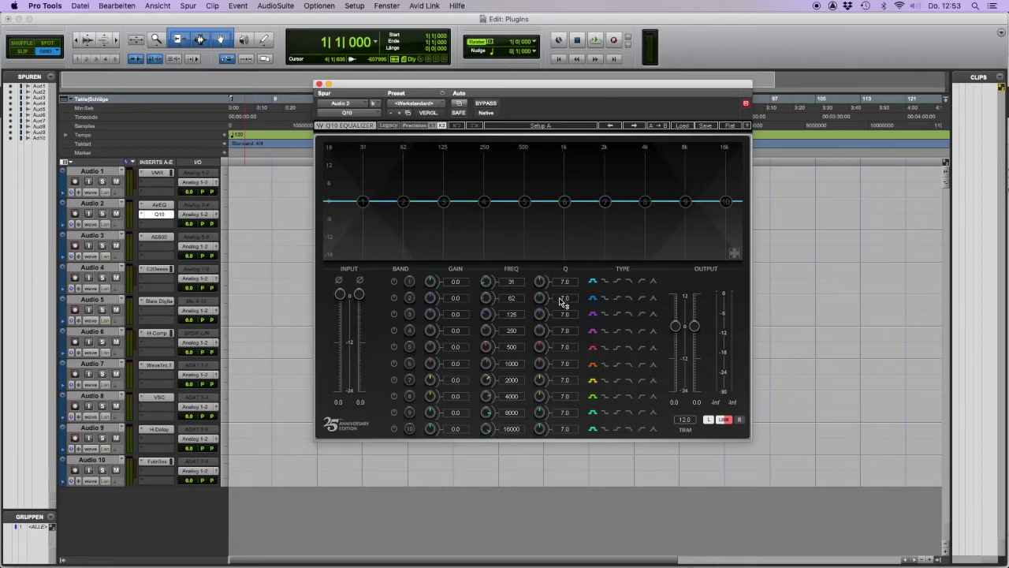
pyautogui.moveTo(563, 304); pyautogui.dragTo(562, 240)
pyautogui.moveTo(403, 205); pyautogui.dragTo(500, 257)
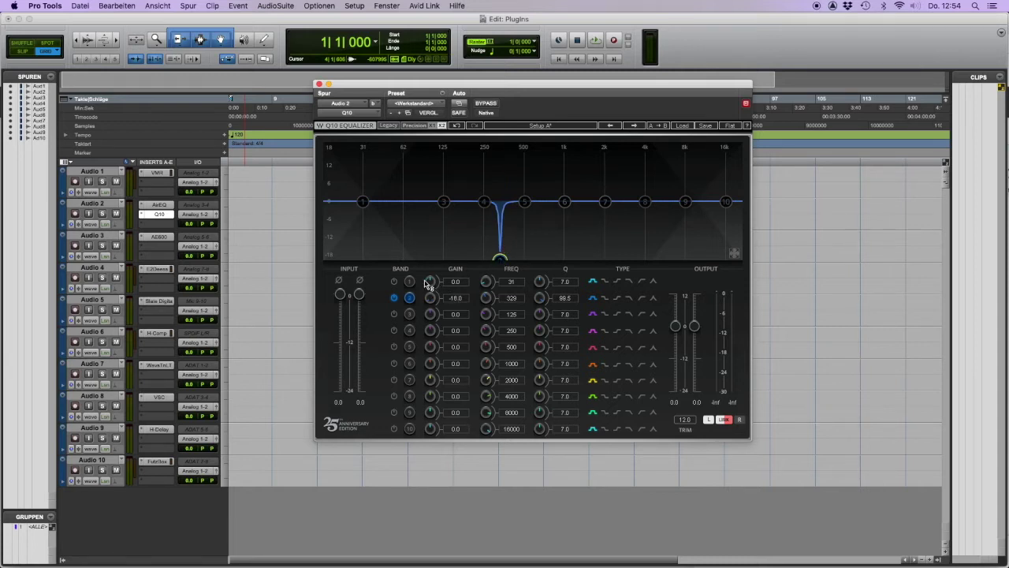
# Turn on band 1 of the Q10, make it a high-pass filter, and adjust its Q and cutoff frequency.
pyautogui.click(394, 282)
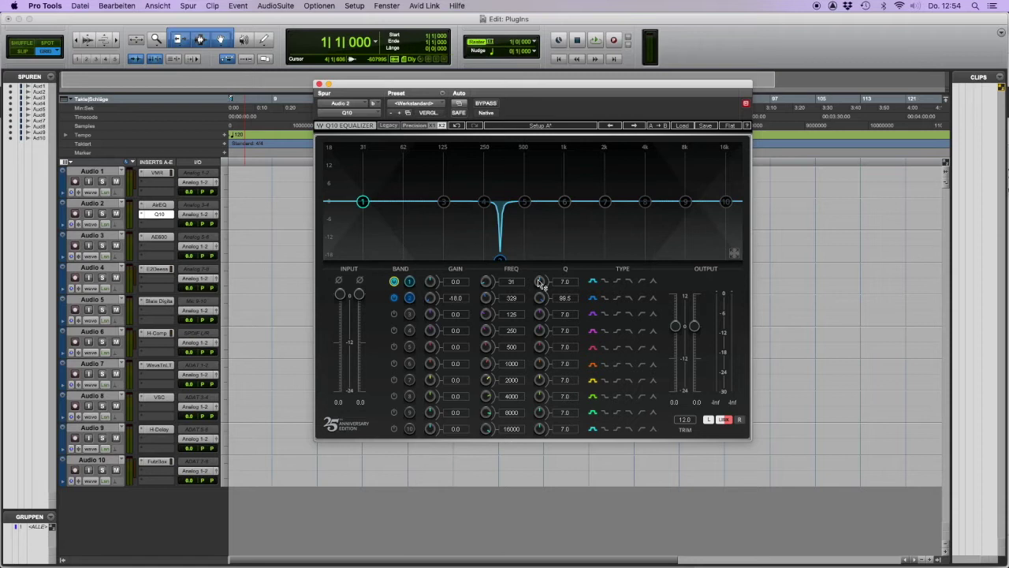
pyautogui.click(642, 281)
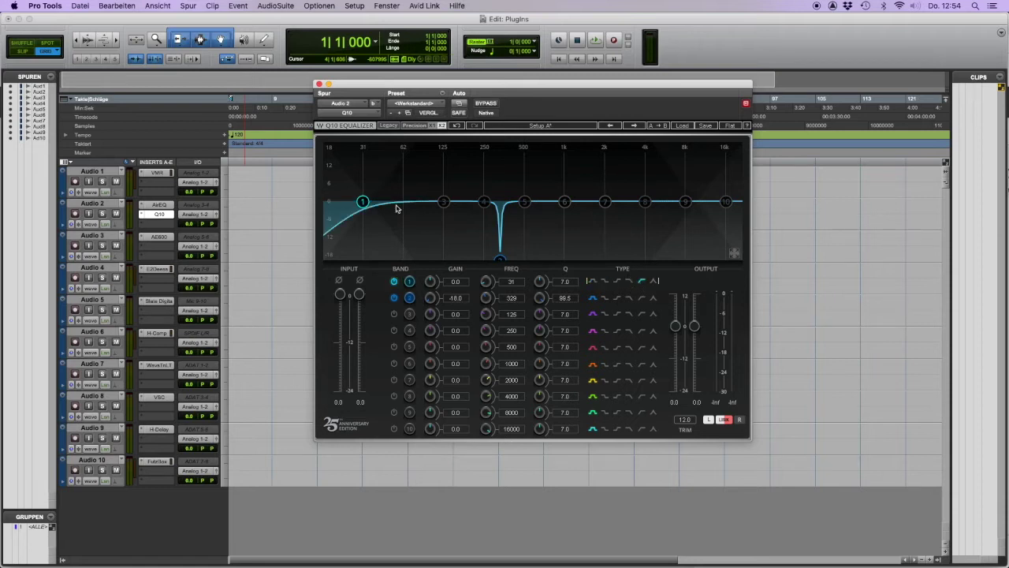
pyautogui.moveTo(571, 287); pyautogui.dragTo(571, 331)
pyautogui.moveTo(429, 281); pyautogui.dragTo(430, 331)
pyautogui.moveTo(342, 219); pyautogui.dragTo(408, 224)
# Open the AE600 on Audio 3 and set active band 2 to about -10.12 dB at 205 Hz with Q 1.37.
pyautogui.click(167, 242)
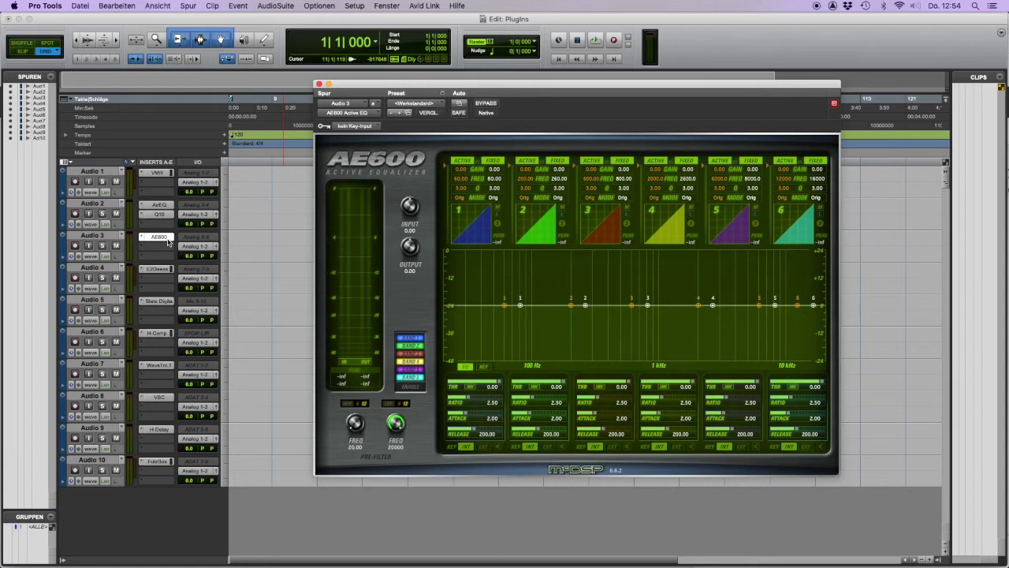
pyautogui.moveTo(571, 305); pyautogui.dragTo(572, 330)
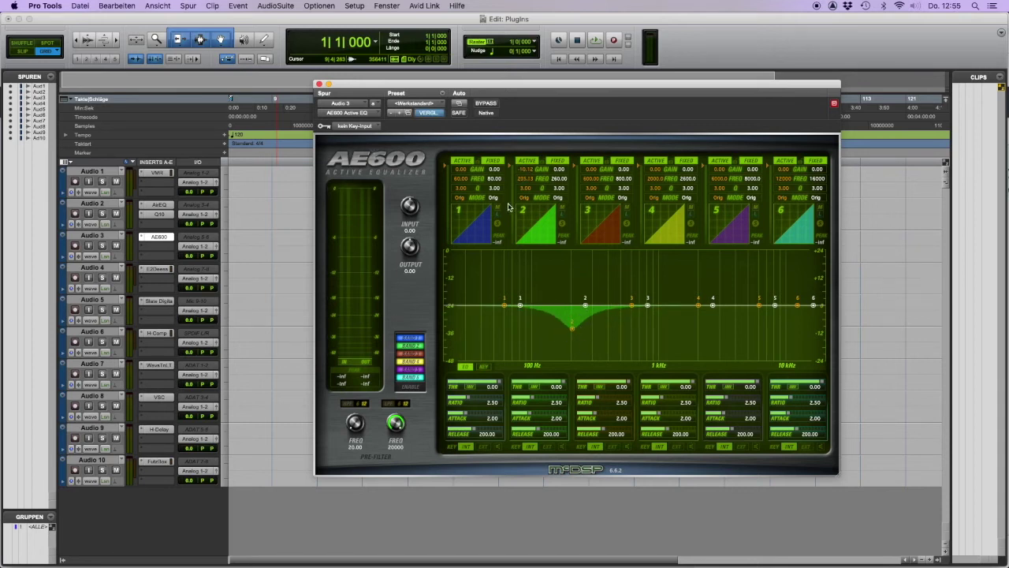
pyautogui.moveTo(527, 194); pyautogui.dragTo(500, 192)
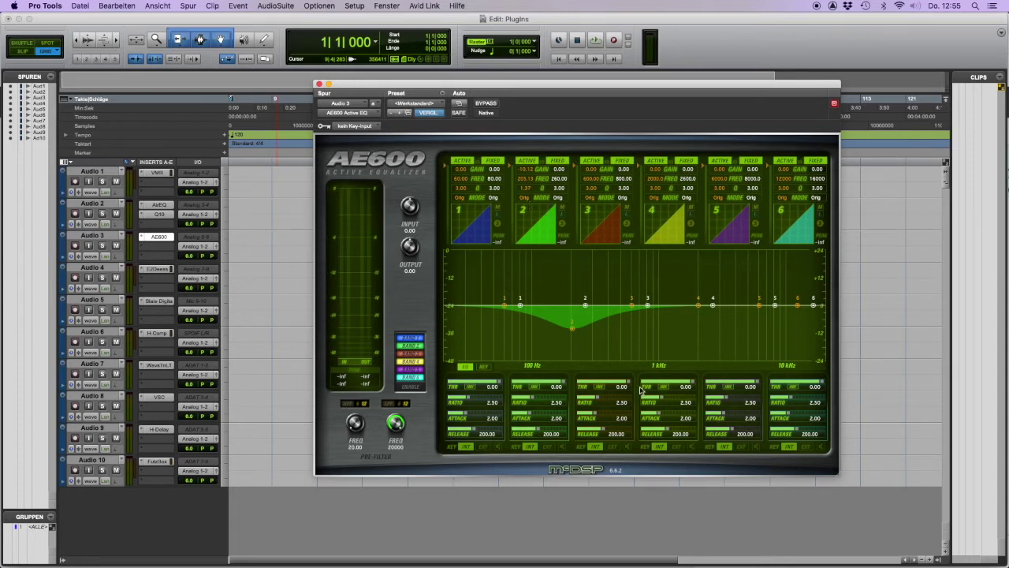
pyautogui.moveTo(628, 385)
pyautogui.mouseDown()
pyautogui.moveTo(604, 379)
pyautogui.moveTo(638, 377)
pyautogui.moveTo(631, 380)
pyautogui.mouseUp()
# Open the Eiosis E2Deesser on Audio 4, reshape its voiced and sibilants EQ curves, and toggle Sibilants Focus.
pyautogui.click(157, 270)
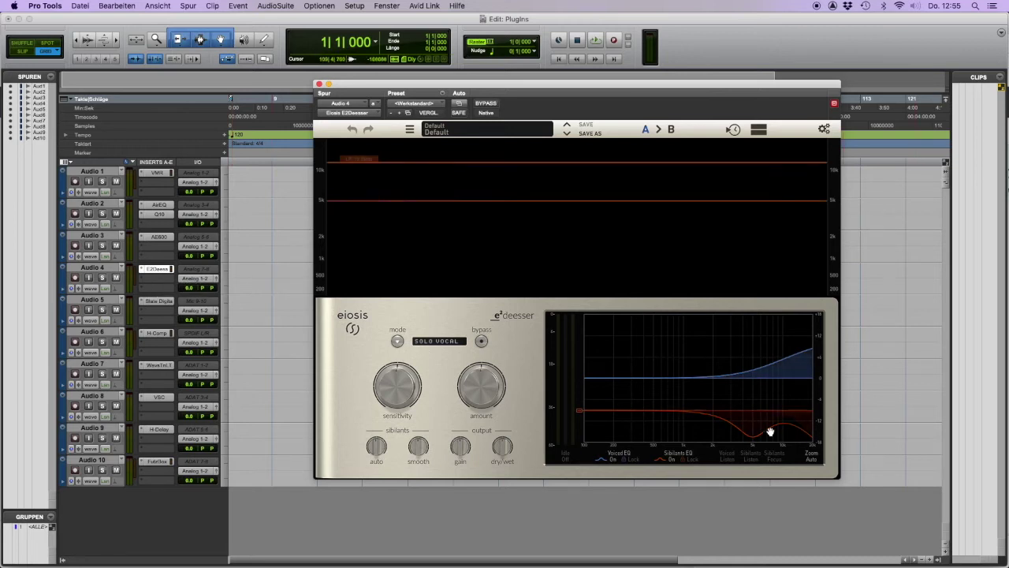
pyautogui.moveTo(725, 391); pyautogui.dragTo(705, 418)
pyautogui.moveTo(581, 410); pyautogui.dragTo(582, 393)
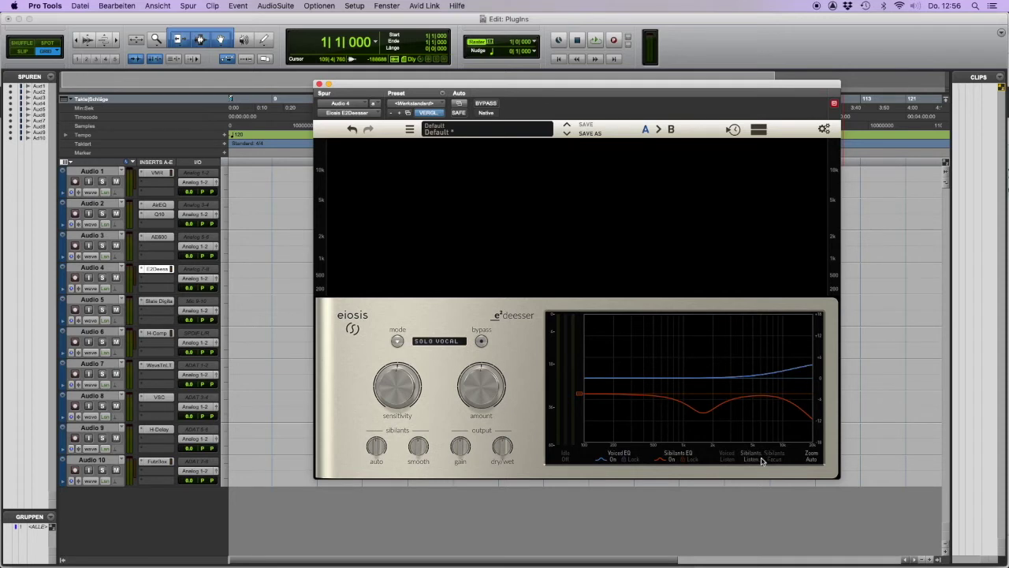
pyautogui.click(774, 457)
# View the Slate Digital FG-X controls on Audio 5 and the H-Comp's key-input options on Audio 6.
pyautogui.click(159, 301)
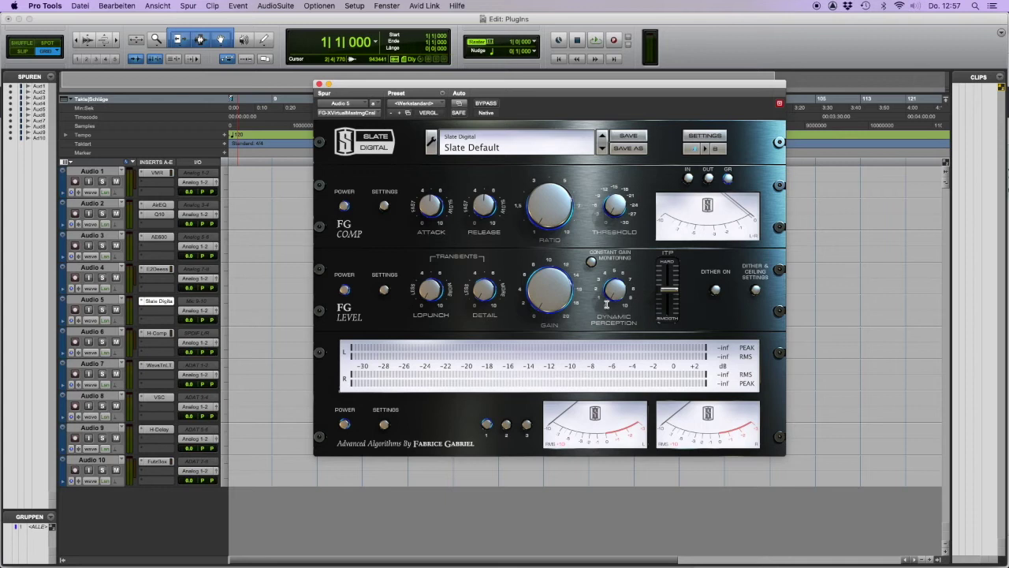
pyautogui.click(157, 333)
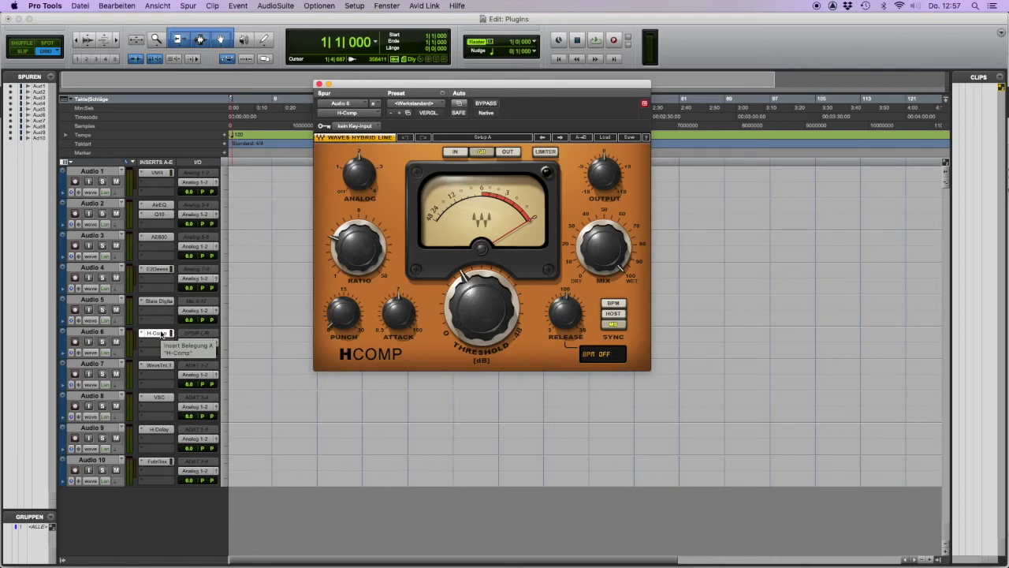
pyautogui.click(351, 127)
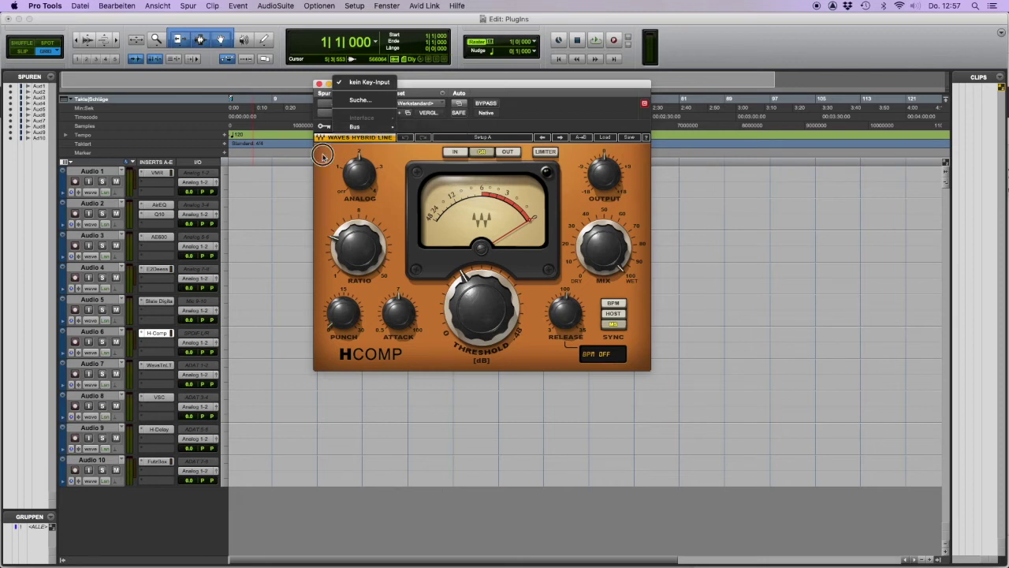
pyautogui.click(322, 155)
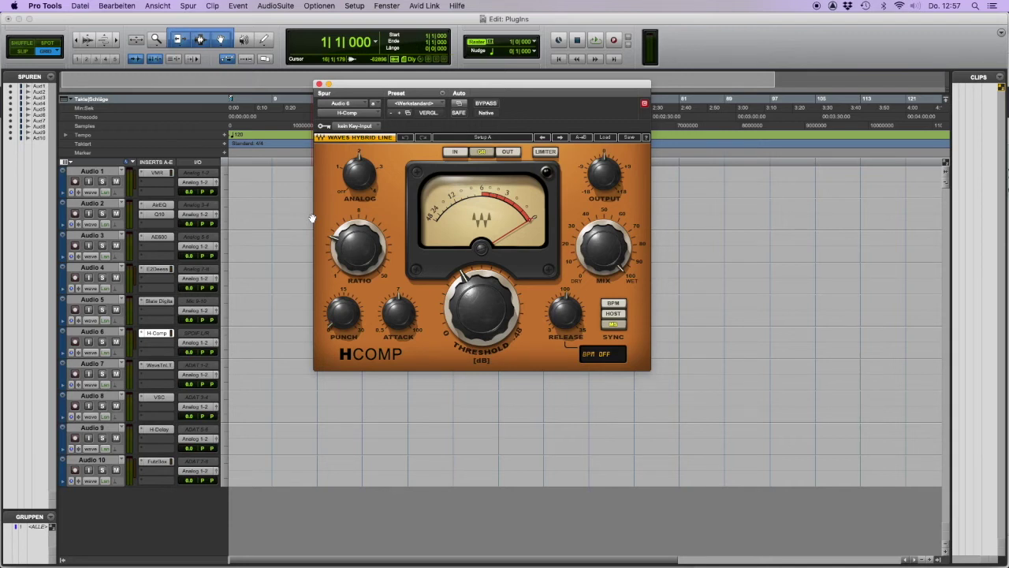
# Set the H-Comp's sync mode to Host and adjust its release time.
pyautogui.click(615, 304)
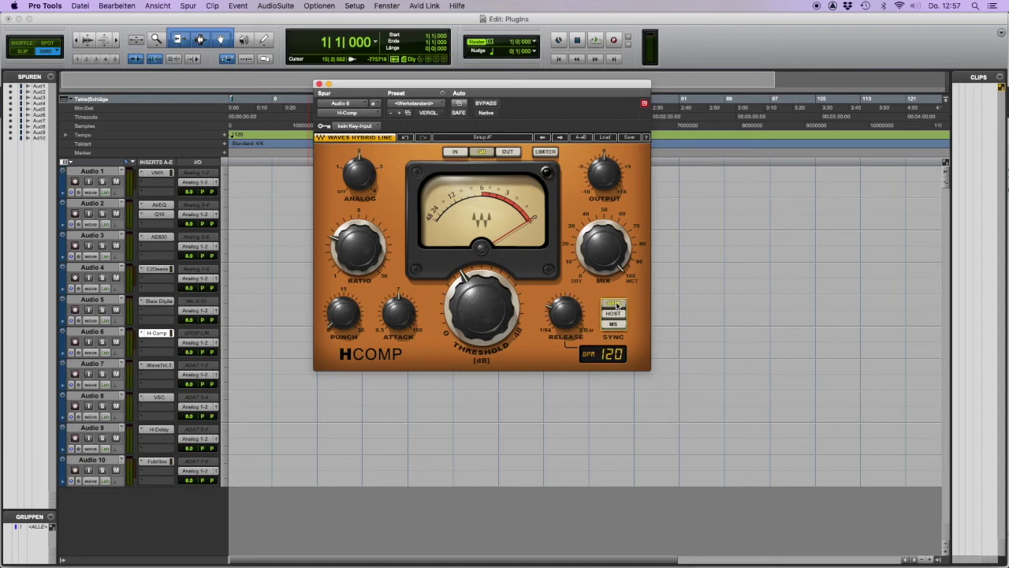
pyautogui.click(615, 313)
pyautogui.moveTo(564, 312)
pyautogui.moveTo(557, 298); pyautogui.dragTo(568, 319)
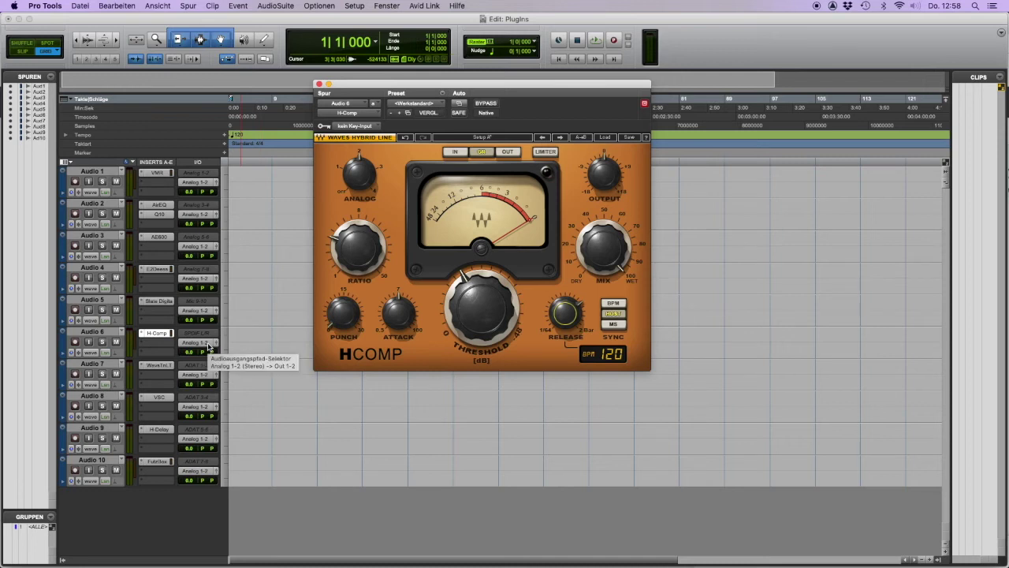
# Open Waves Tune LT on Audio 7, choose the D Major scale, and set Speed and Note Transition to 0.
pyautogui.click(160, 366)
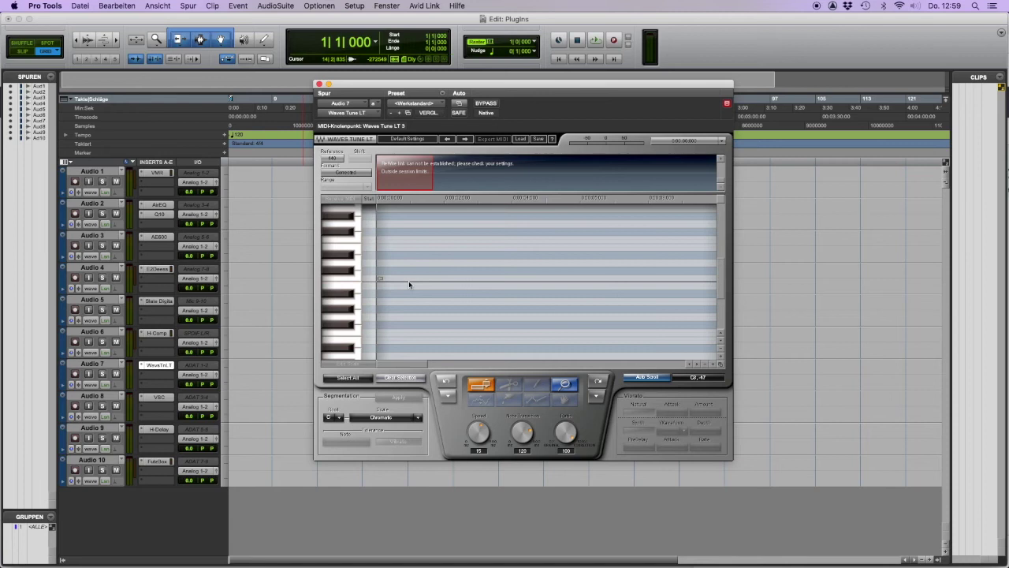
pyautogui.click(337, 417)
pyautogui.click(352, 452)
pyautogui.click(417, 418)
pyautogui.click(436, 442)
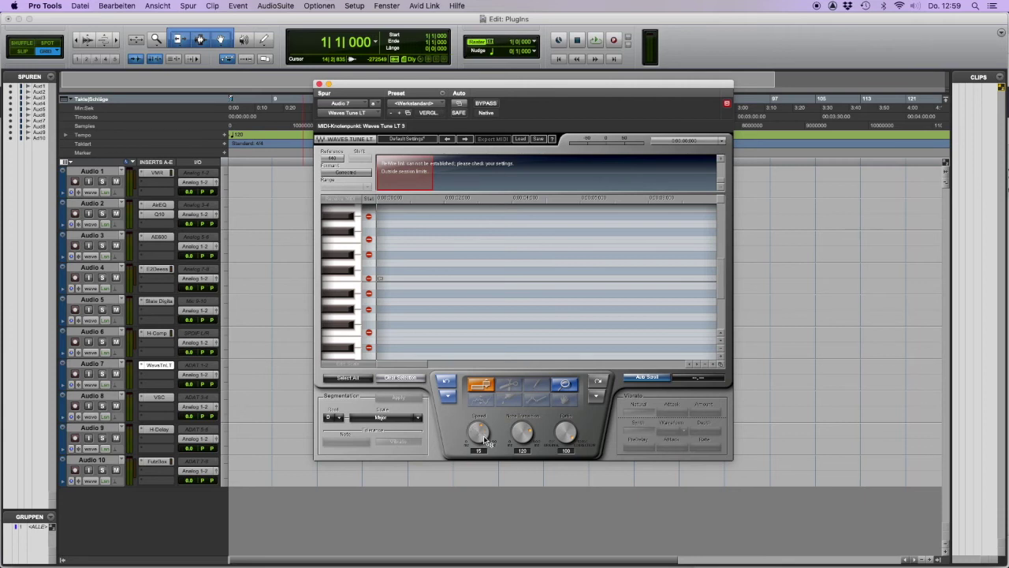
pyautogui.moveTo(485, 440); pyautogui.dragTo(522, 447)
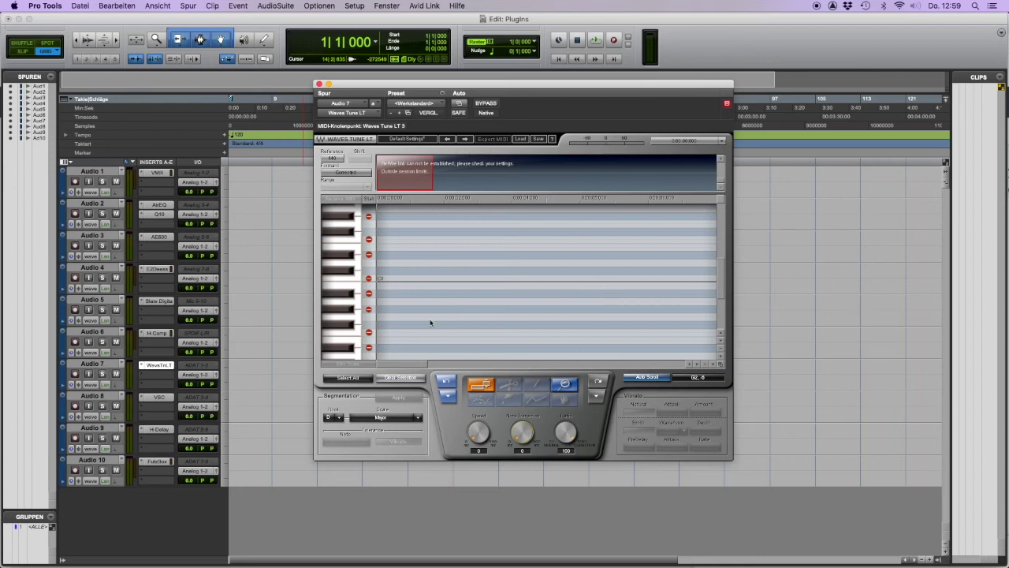
# Open VerbSuite Classics on Audio 8 and look through its reverb device browser and Vocals factory presets.
pyautogui.click(160, 397)
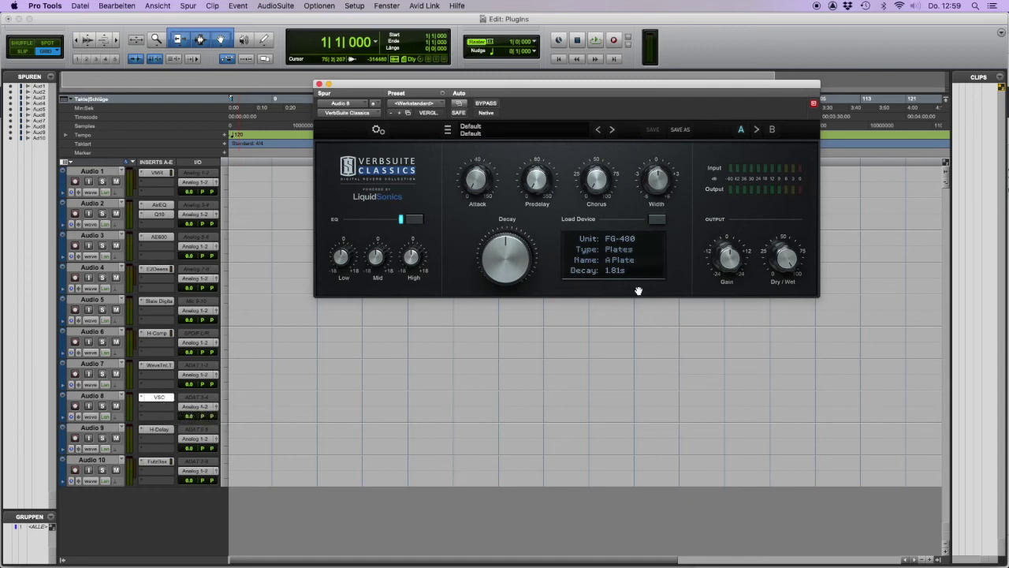
pyautogui.click(631, 256)
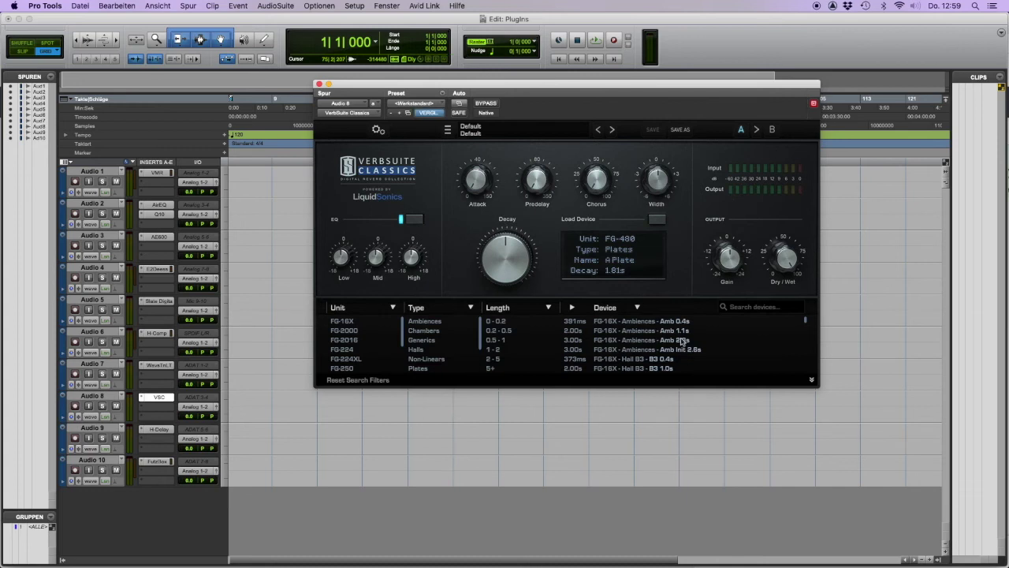
pyautogui.click(487, 133)
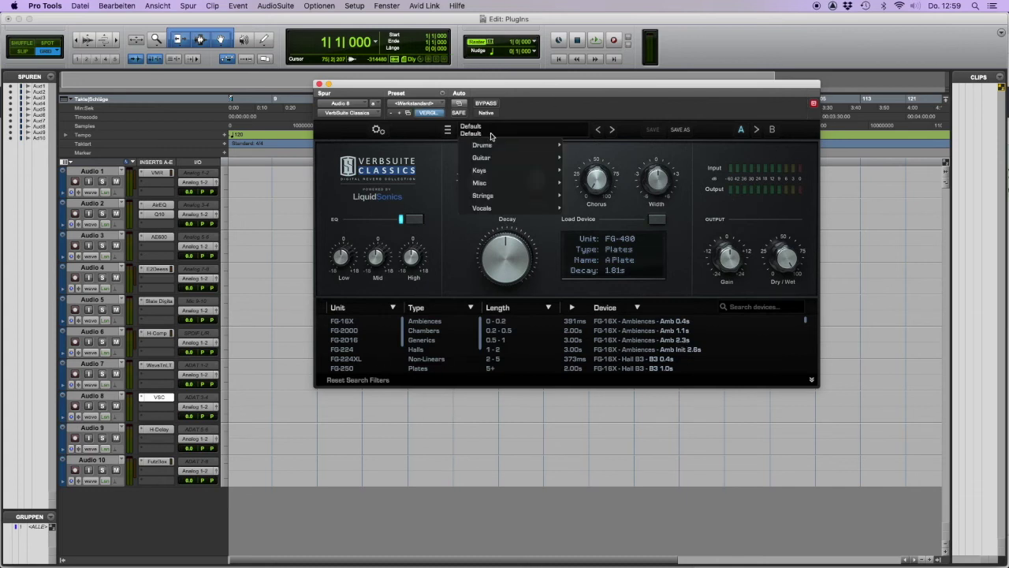
pyautogui.moveTo(496, 162)
pyautogui.moveTo(495, 210)
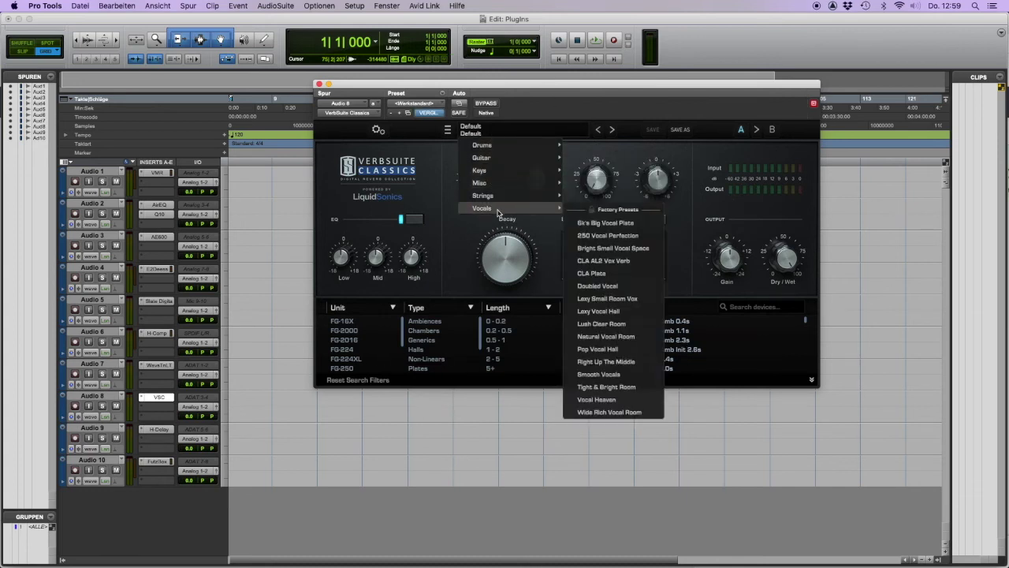
pyautogui.click(454, 260)
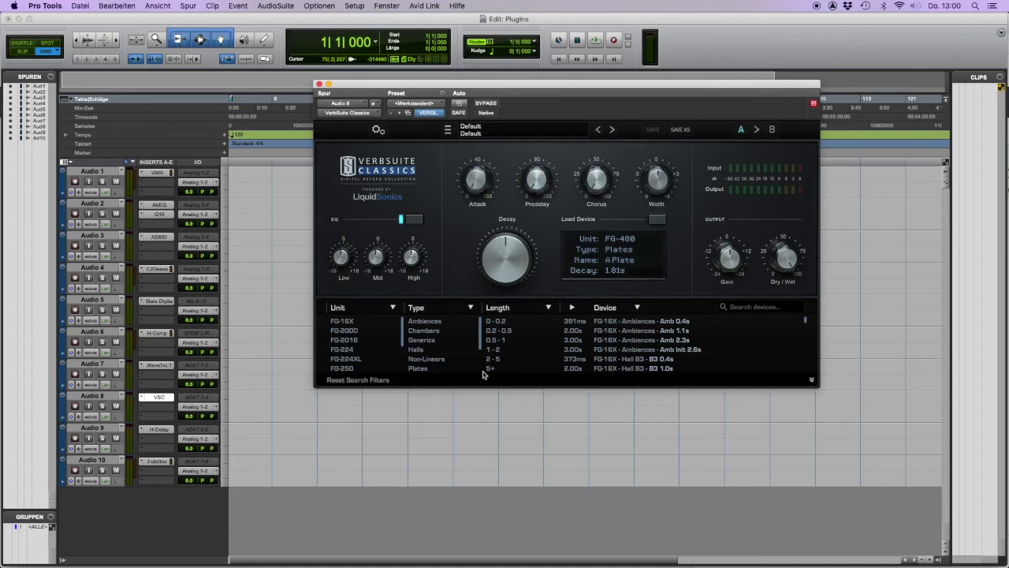
# Open the H-Delay on Audio 9 and adjust its Dry/Wet mix.
pyautogui.click(159, 430)
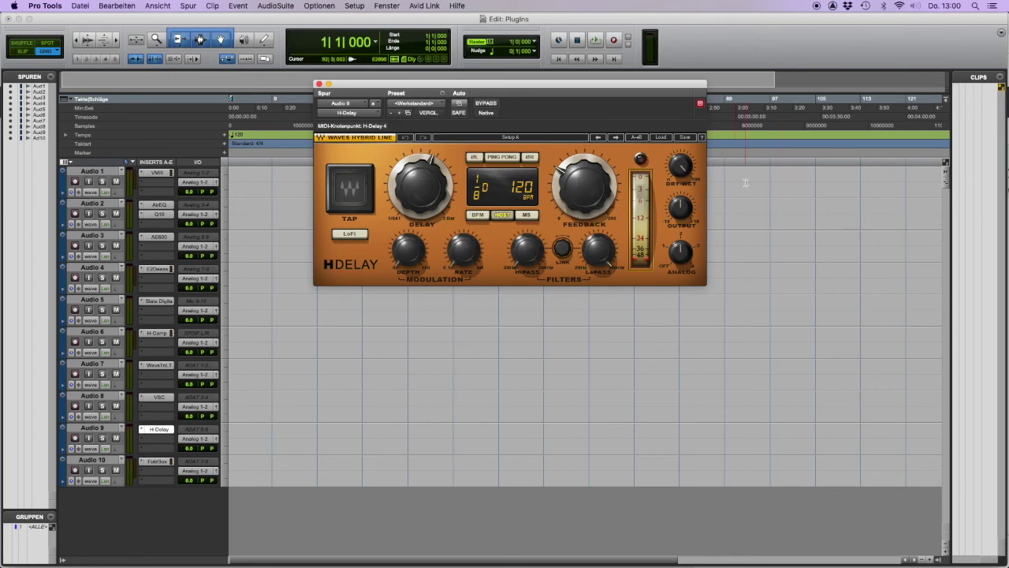
pyautogui.moveTo(682, 165); pyautogui.dragTo(683, 158)
# Open the FutzBox on Audio 10 and look through its list of simulated device models.
pyautogui.click(155, 463)
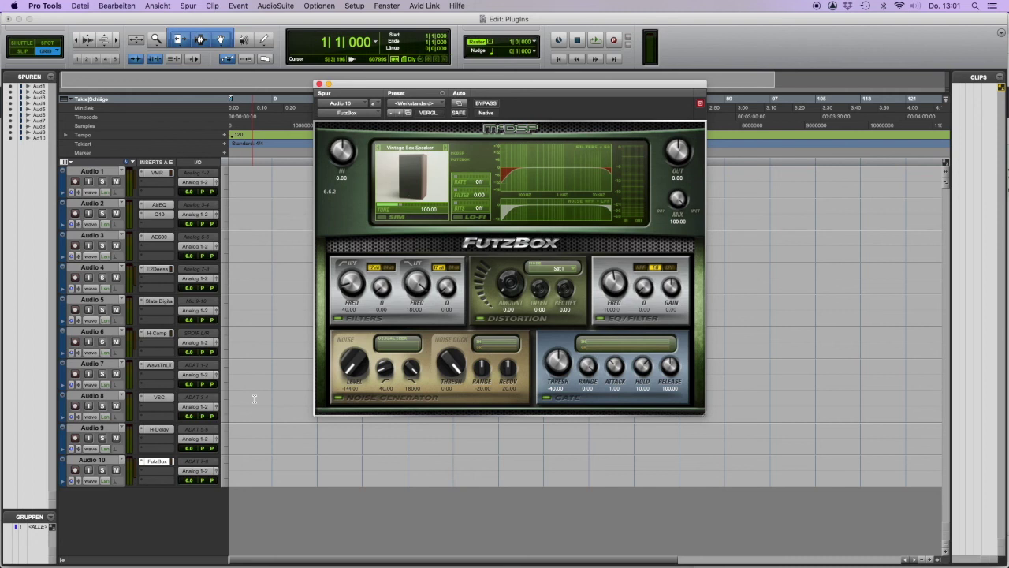
pyautogui.click(408, 149)
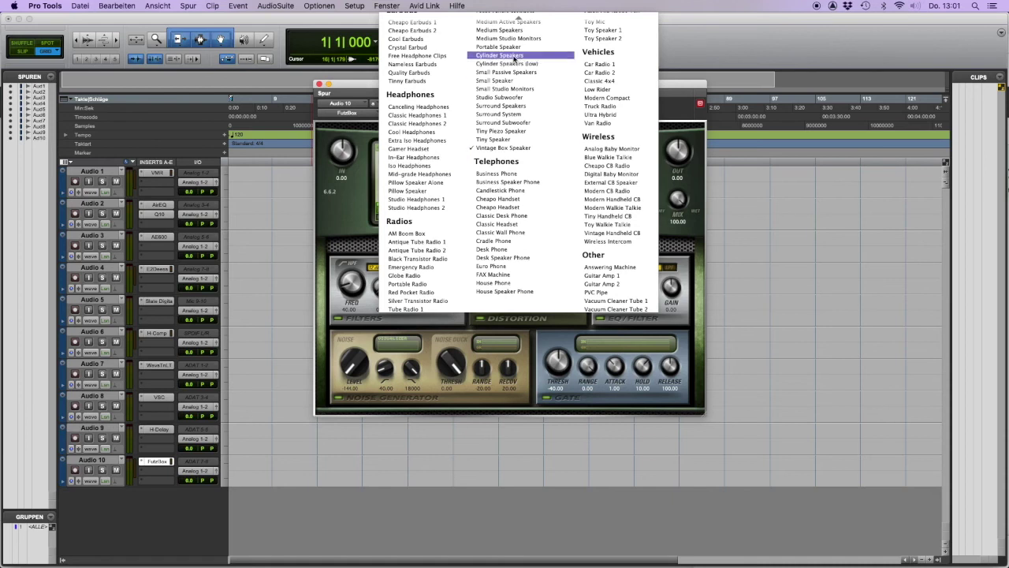
pyautogui.moveTo(518, 16)
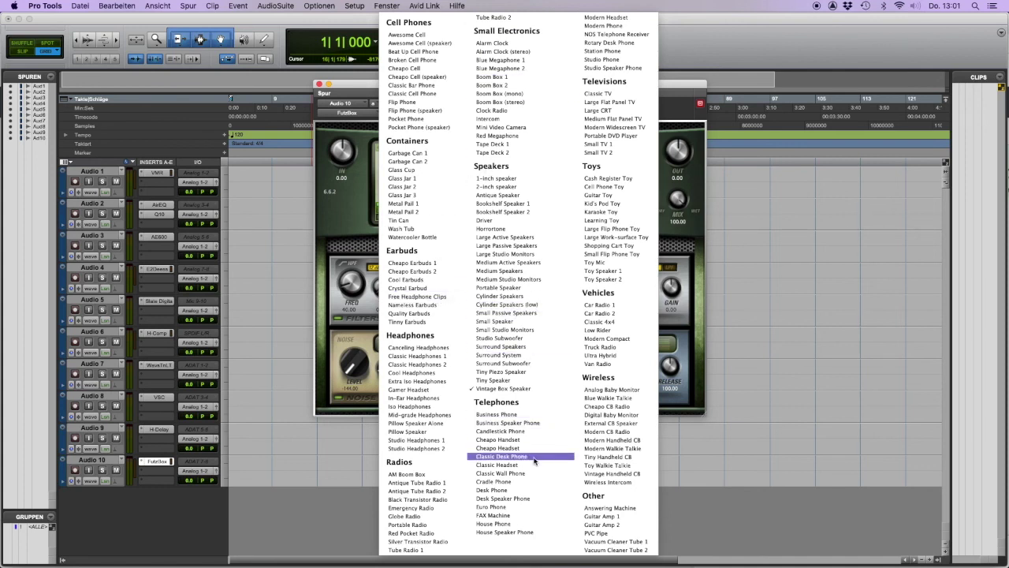
pyautogui.click(343, 217)
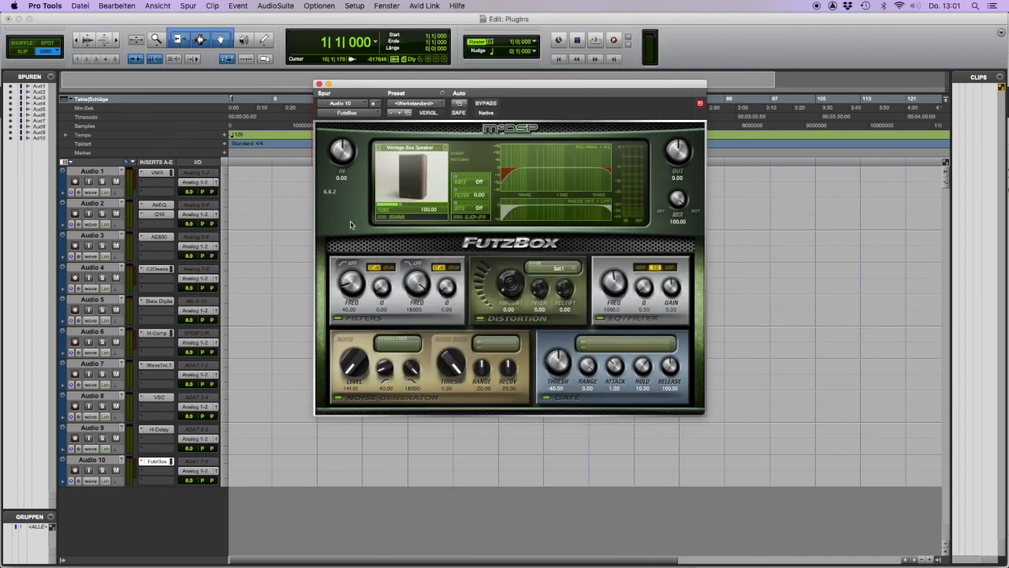
# Look through the FutzBox preset categories, including Voice, Tunes and General, keeping the factory default.
pyautogui.click(436, 104)
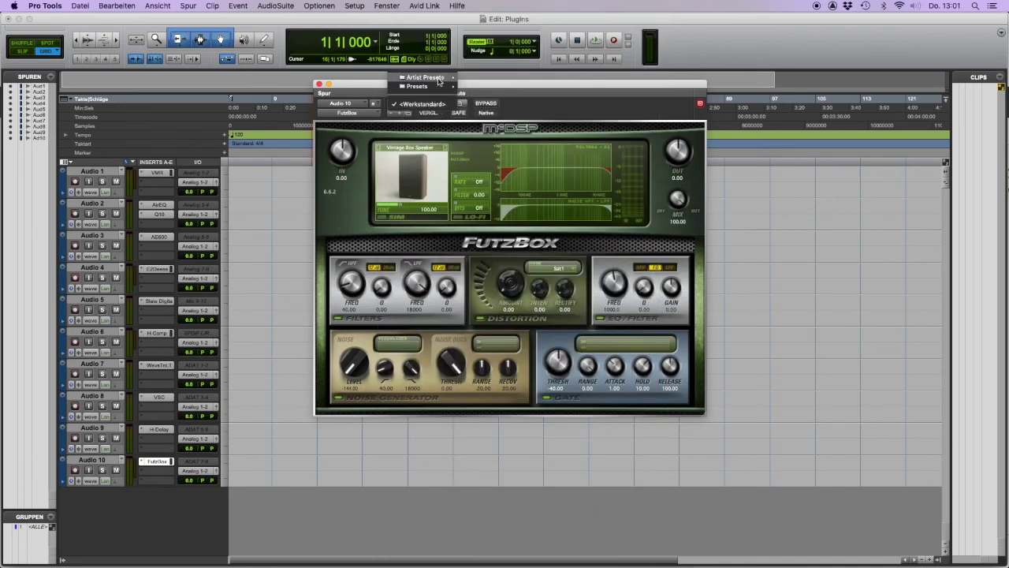
pyautogui.moveTo(426, 78)
pyautogui.moveTo(523, 98)
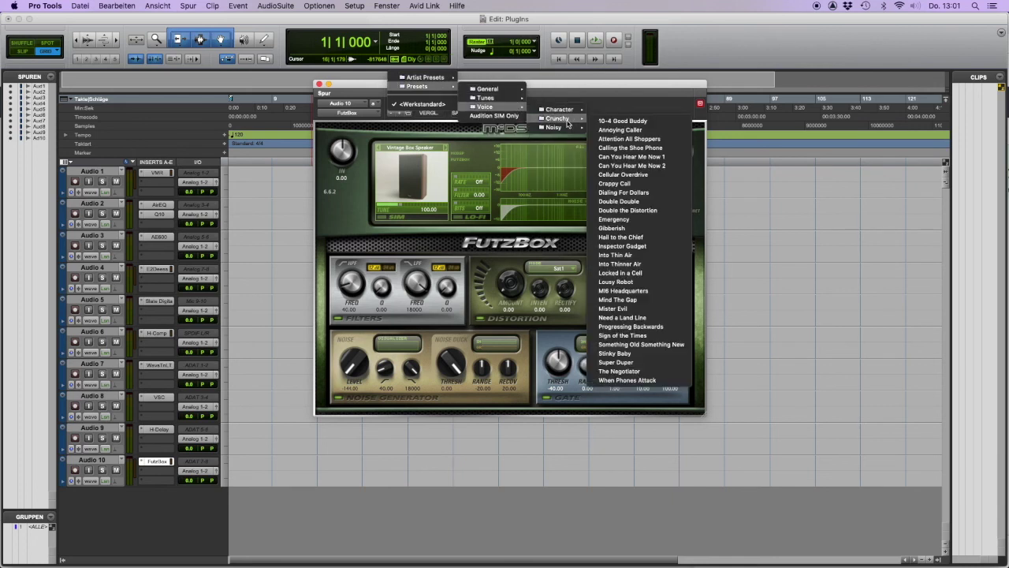
pyautogui.moveTo(564, 111)
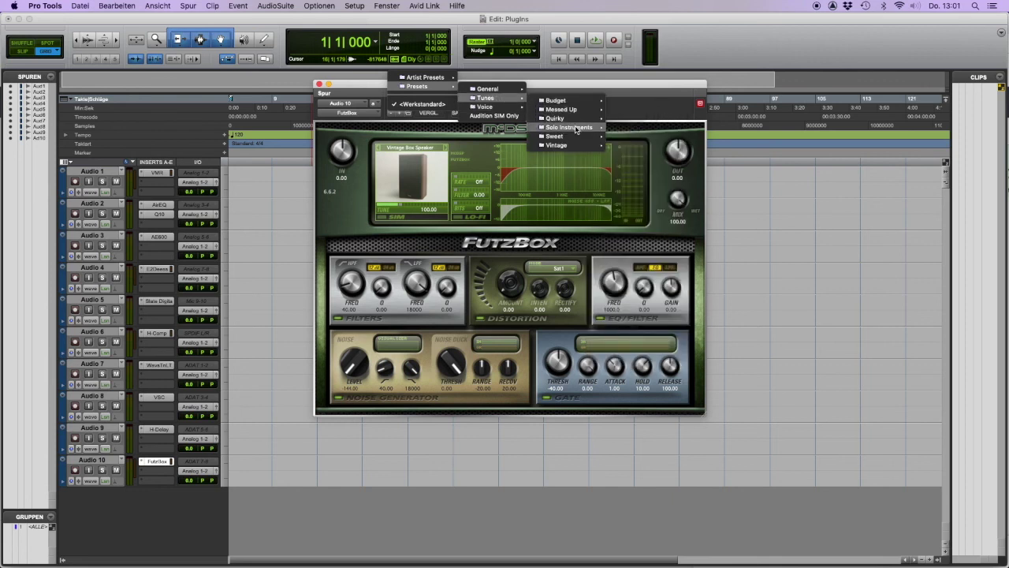
pyautogui.moveTo(577, 141)
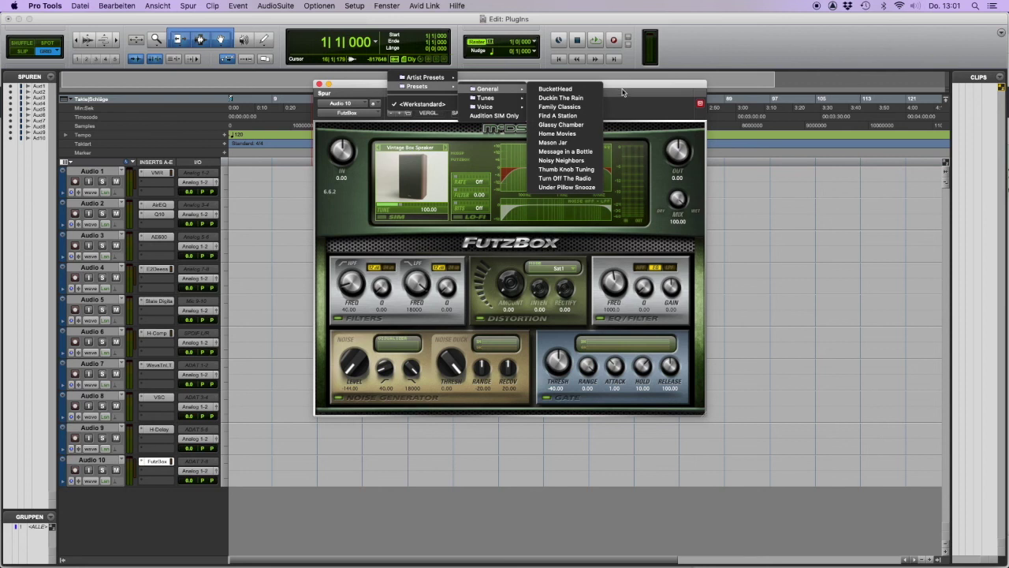
pyautogui.click(432, 101)
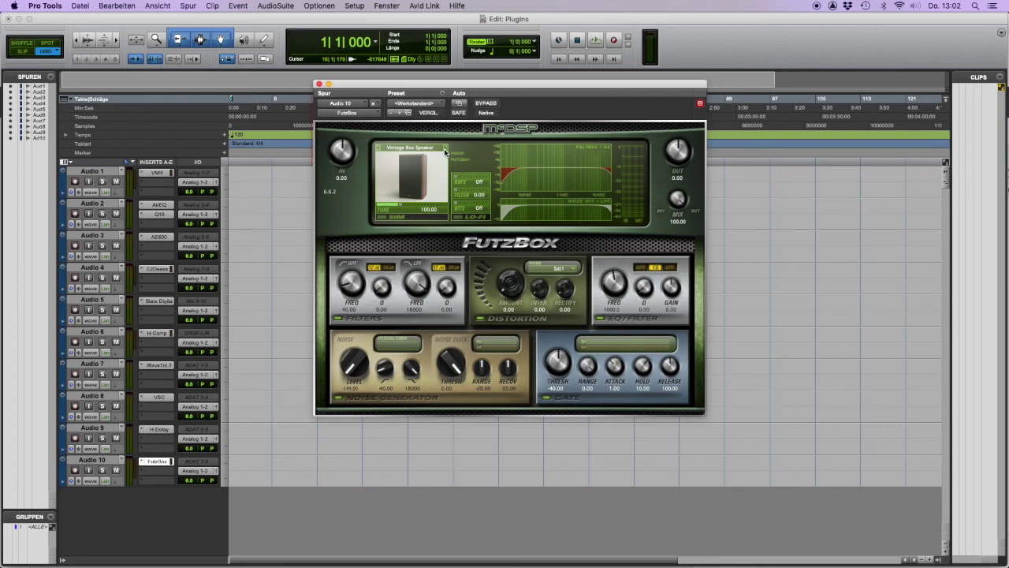
# Toggle the FutzBox's SIM section off and back on, and close the plug-in window.
pyautogui.click(381, 218)
pyautogui.click(382, 220)
pyautogui.click(320, 84)
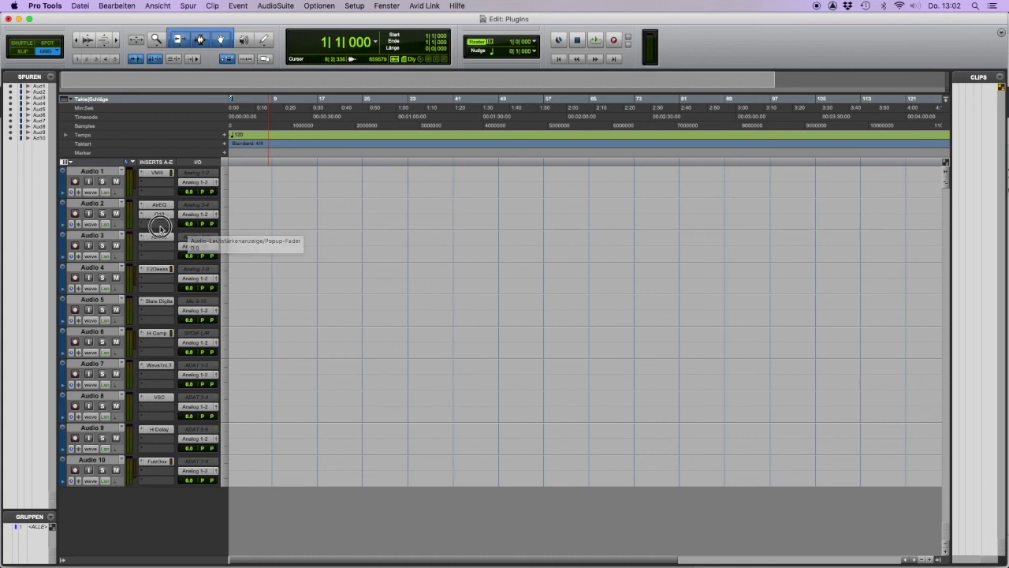
# Look through the multichannel plug-in categories for an empty insert slot on Audio 2 without inserting anything.
pyautogui.click(158, 224)
pyautogui.moveTo(203, 227)
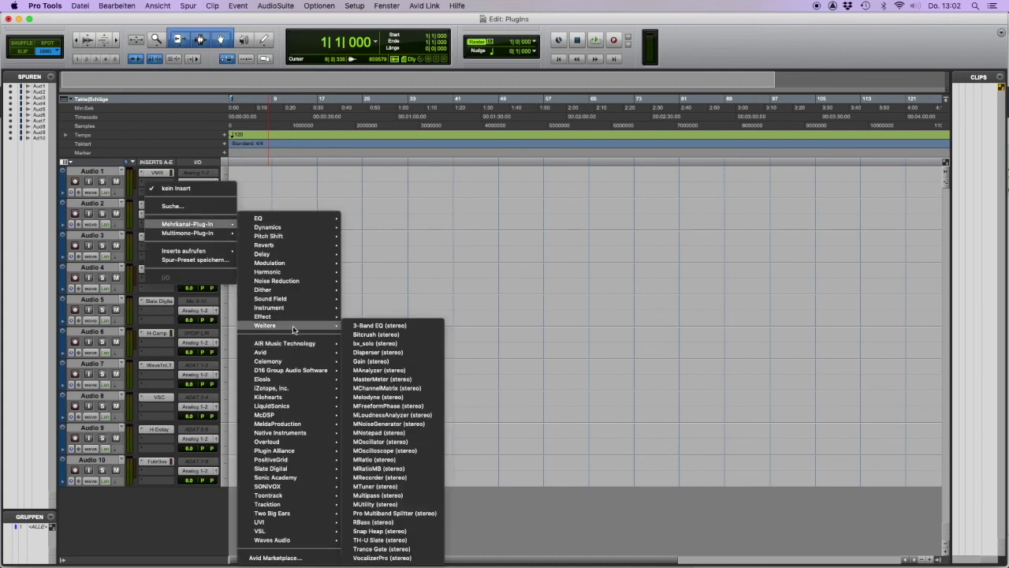
pyautogui.moveTo(300, 317)
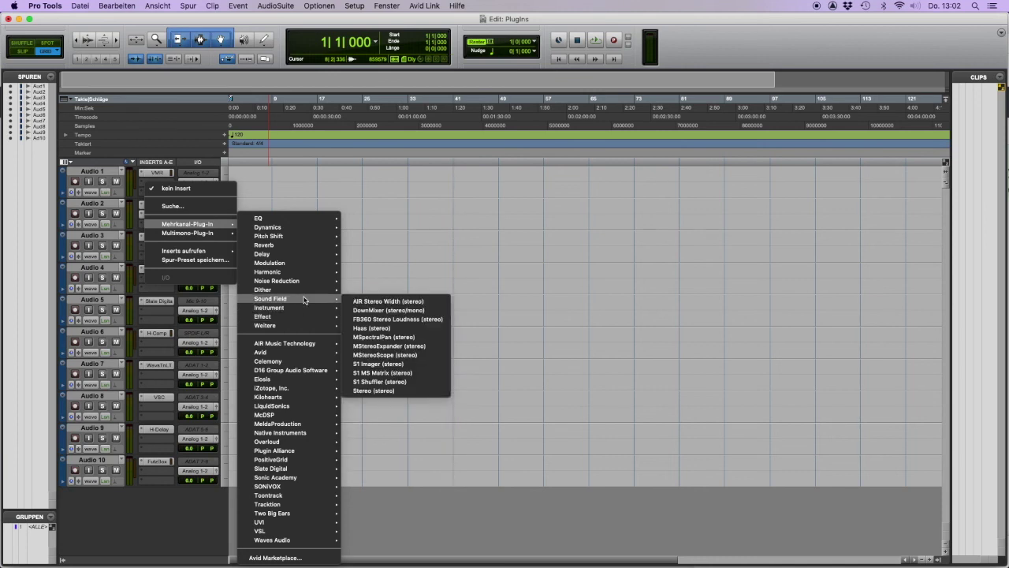
pyautogui.click(574, 252)
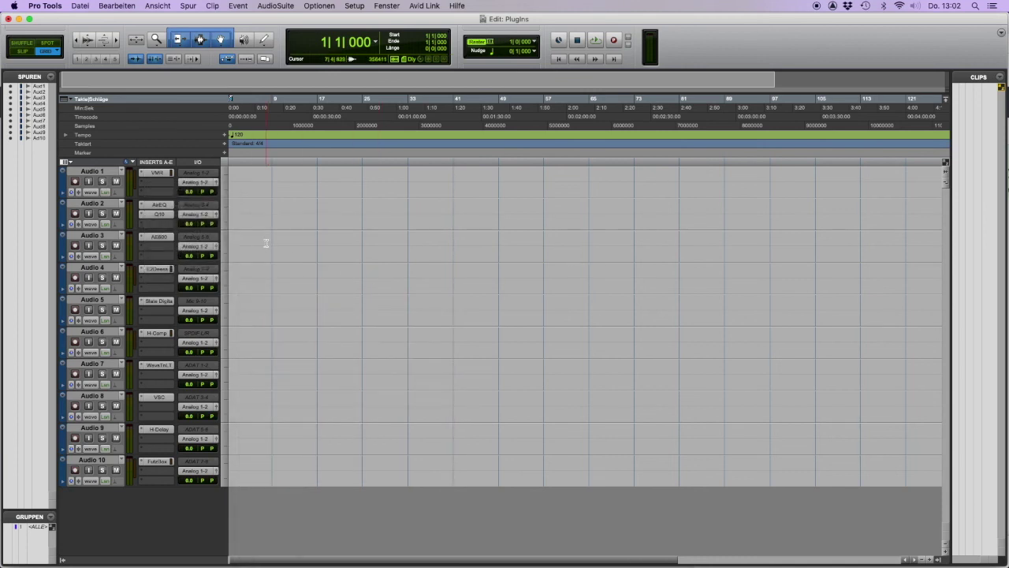